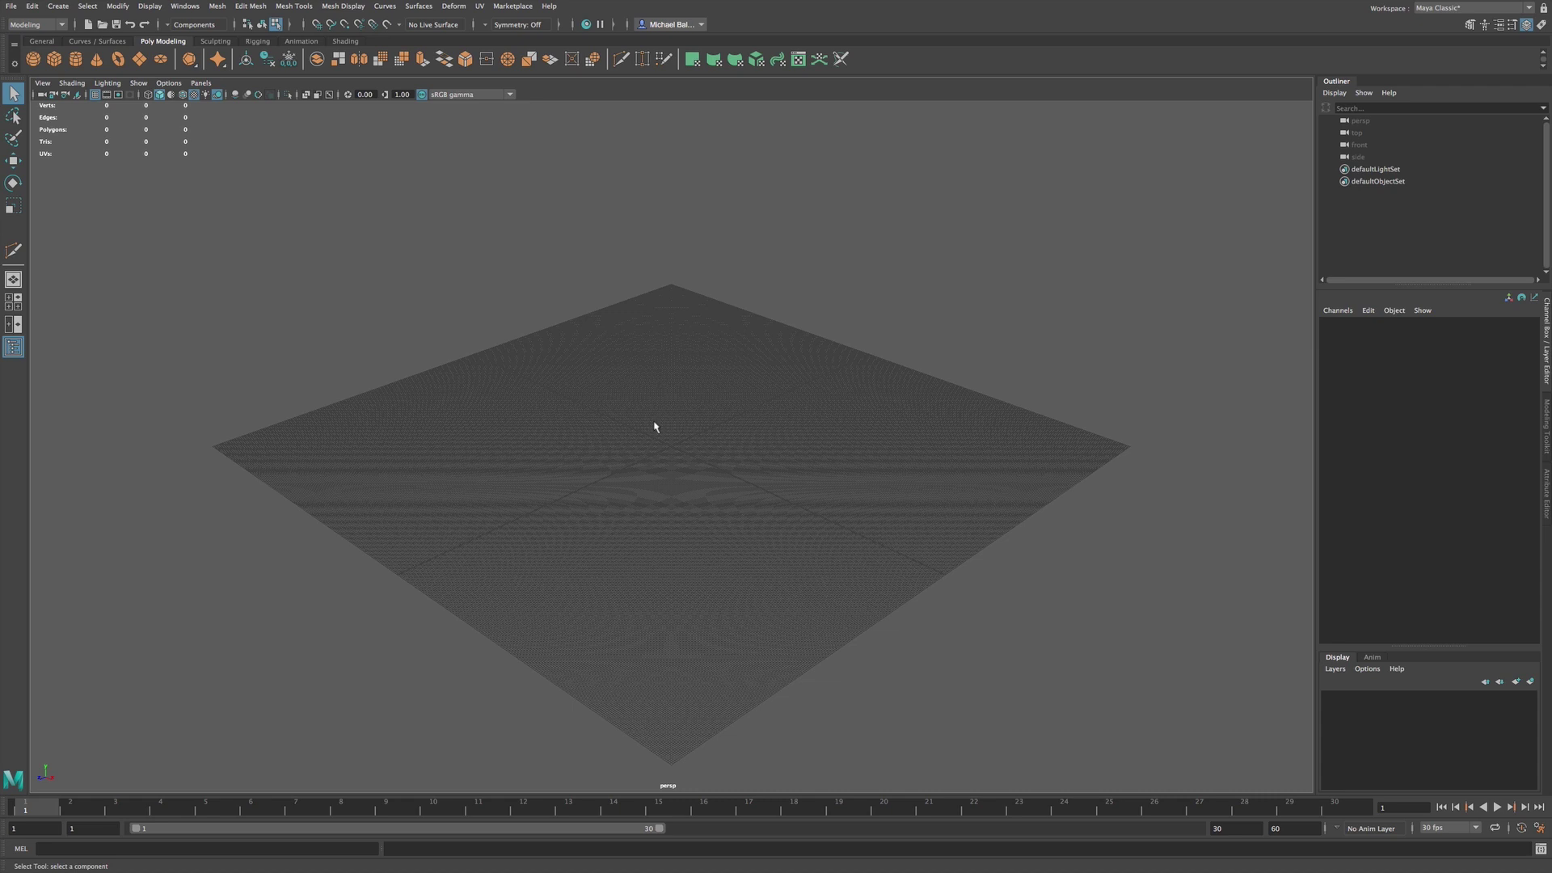
# - Create a framed polygon cube with 4×4×4 subdivisions and show the Modeling Toolkit
pyautogui.click(54, 59)
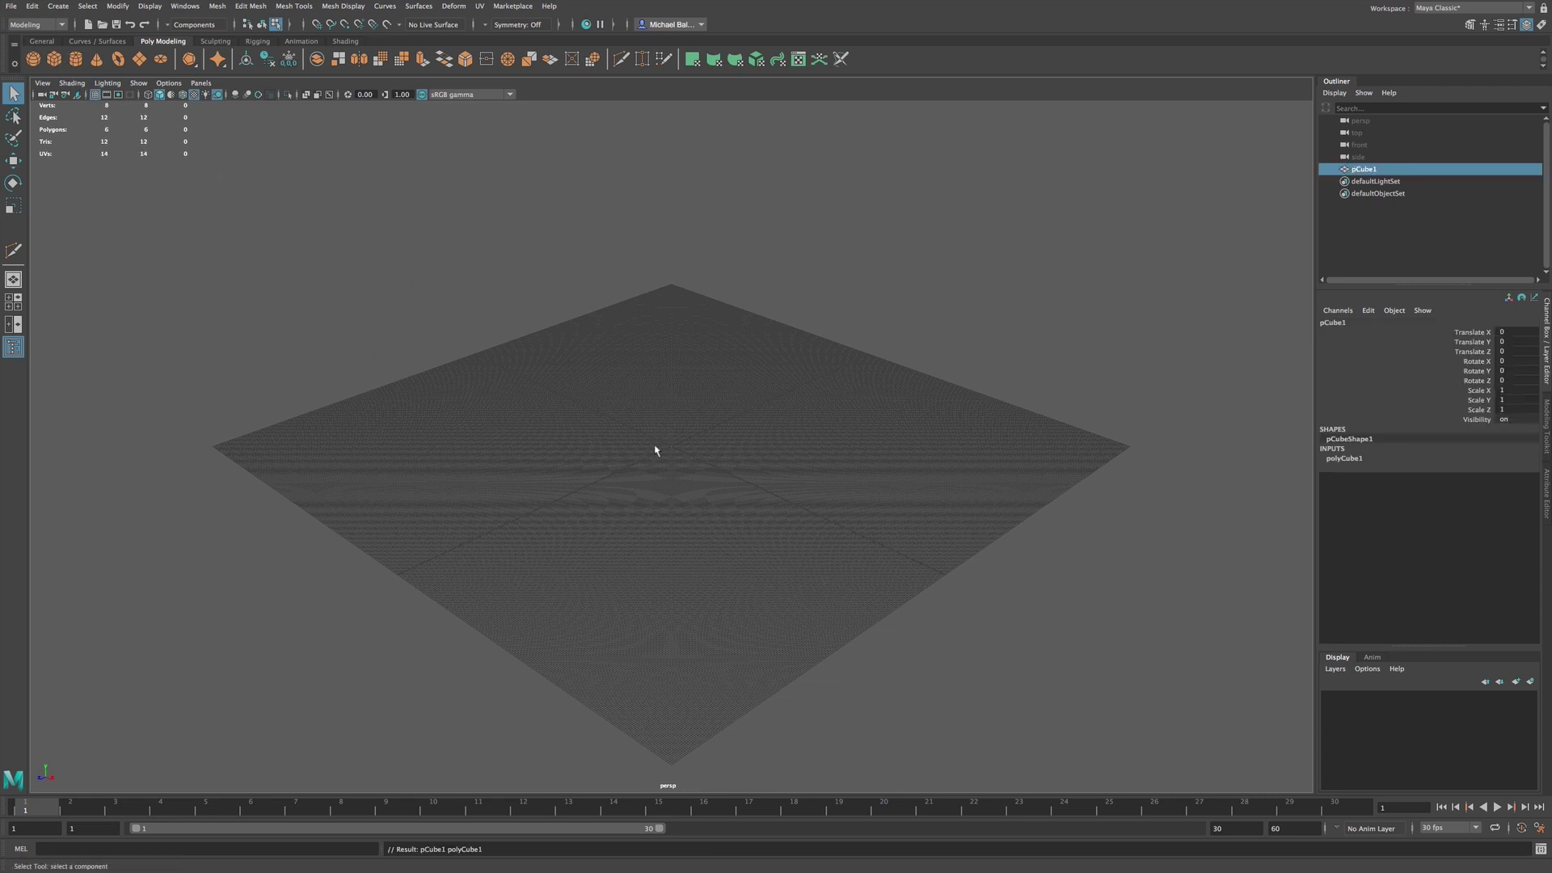
pyautogui.press('f')
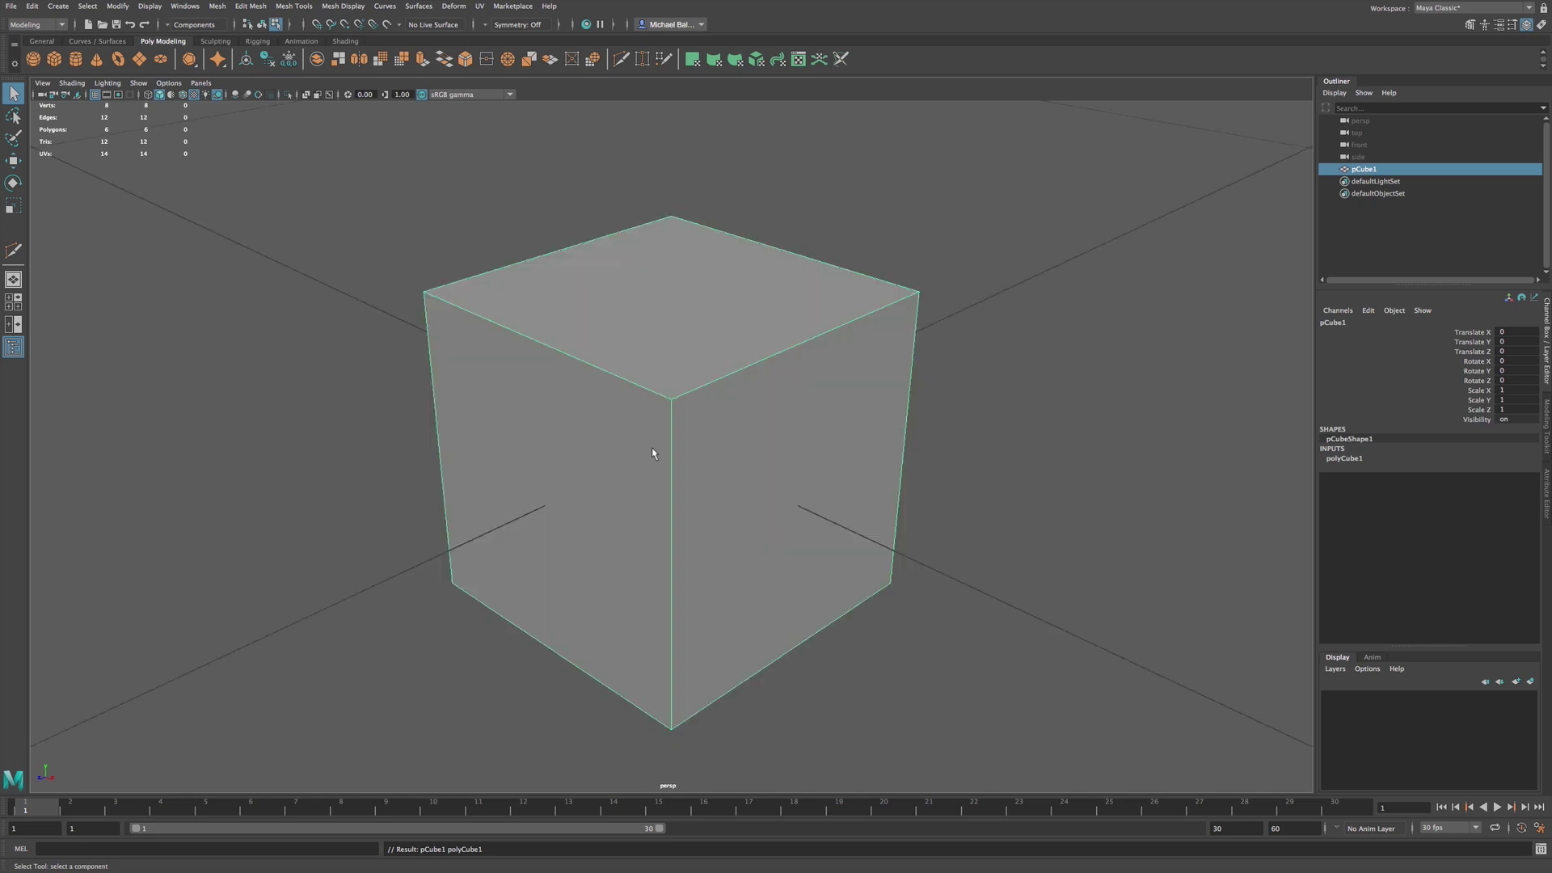
pyautogui.click(1345, 459)
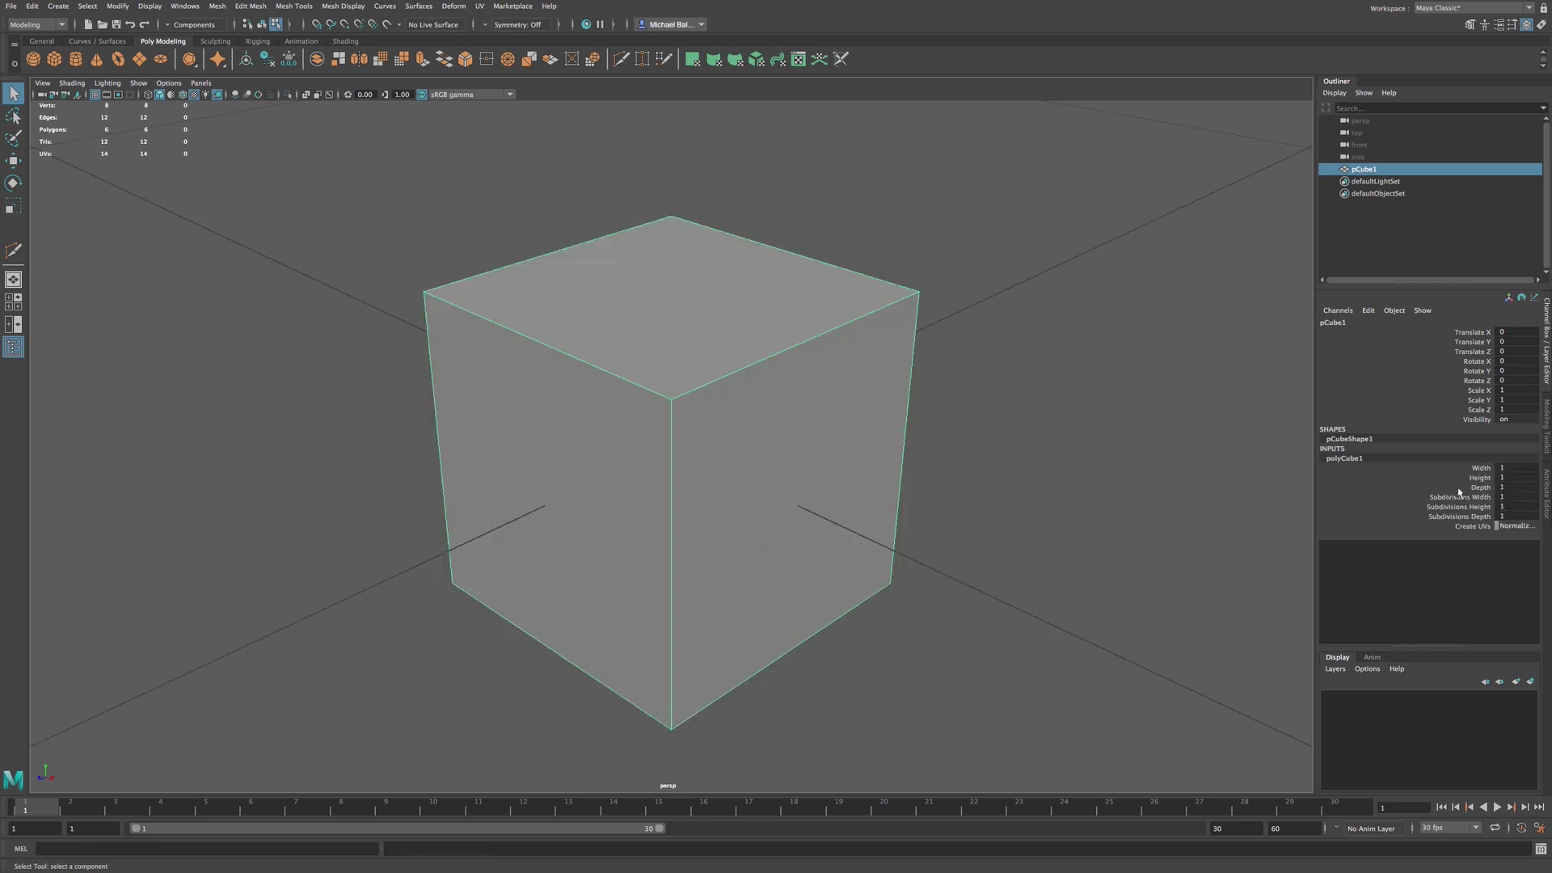
pyautogui.doubleClick(1512, 495)
pyautogui.write('4')
pyautogui.doubleClick(1509, 507)
pyautogui.write('4')
pyautogui.doubleClick(1511, 516)
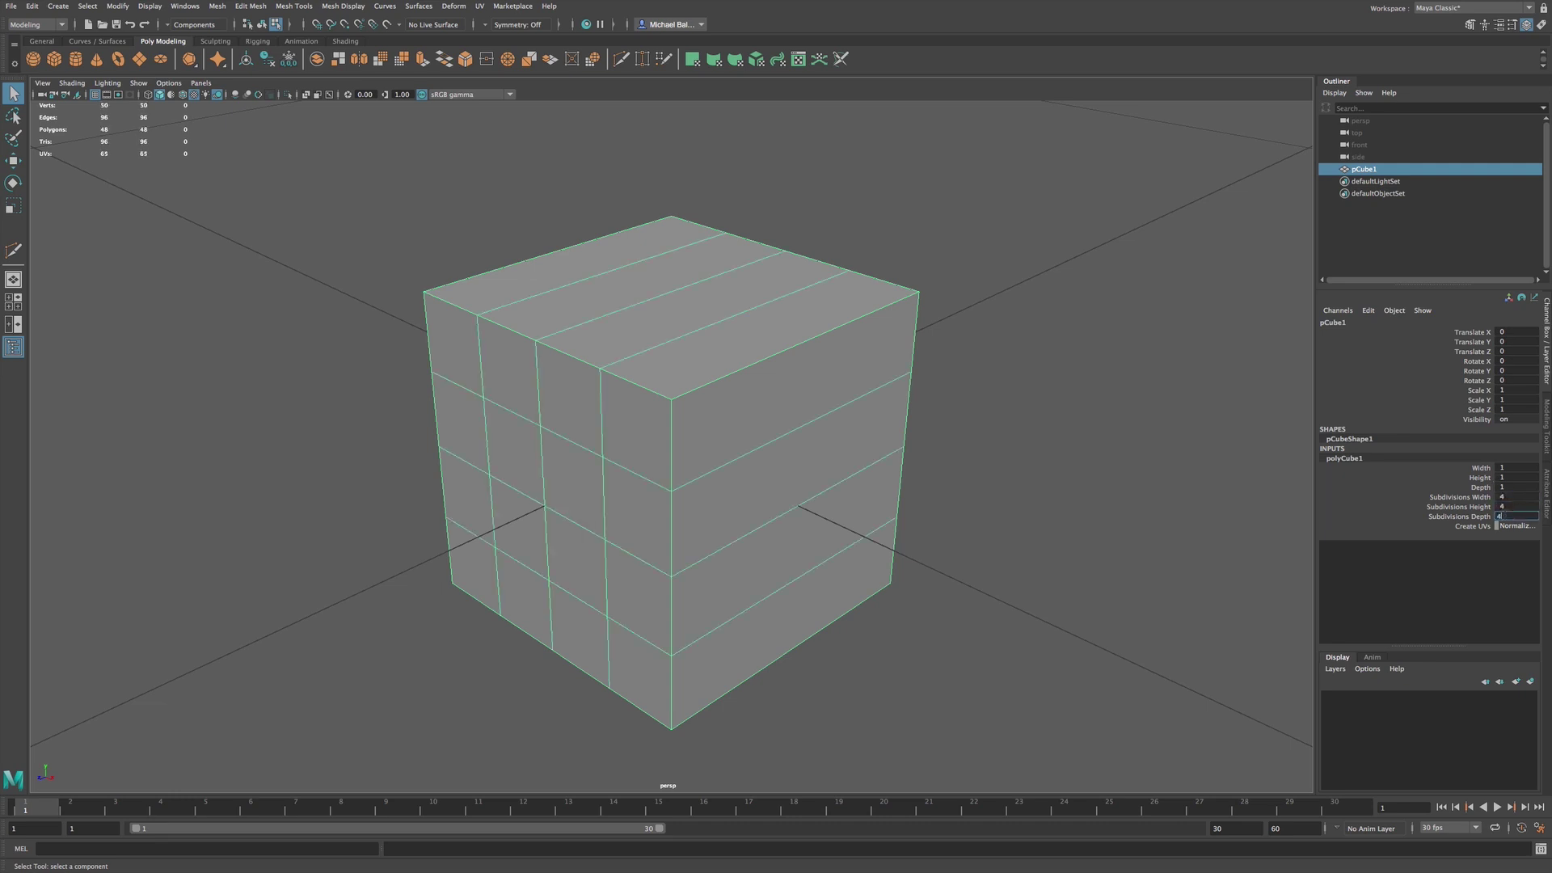
pyautogui.press('Return')
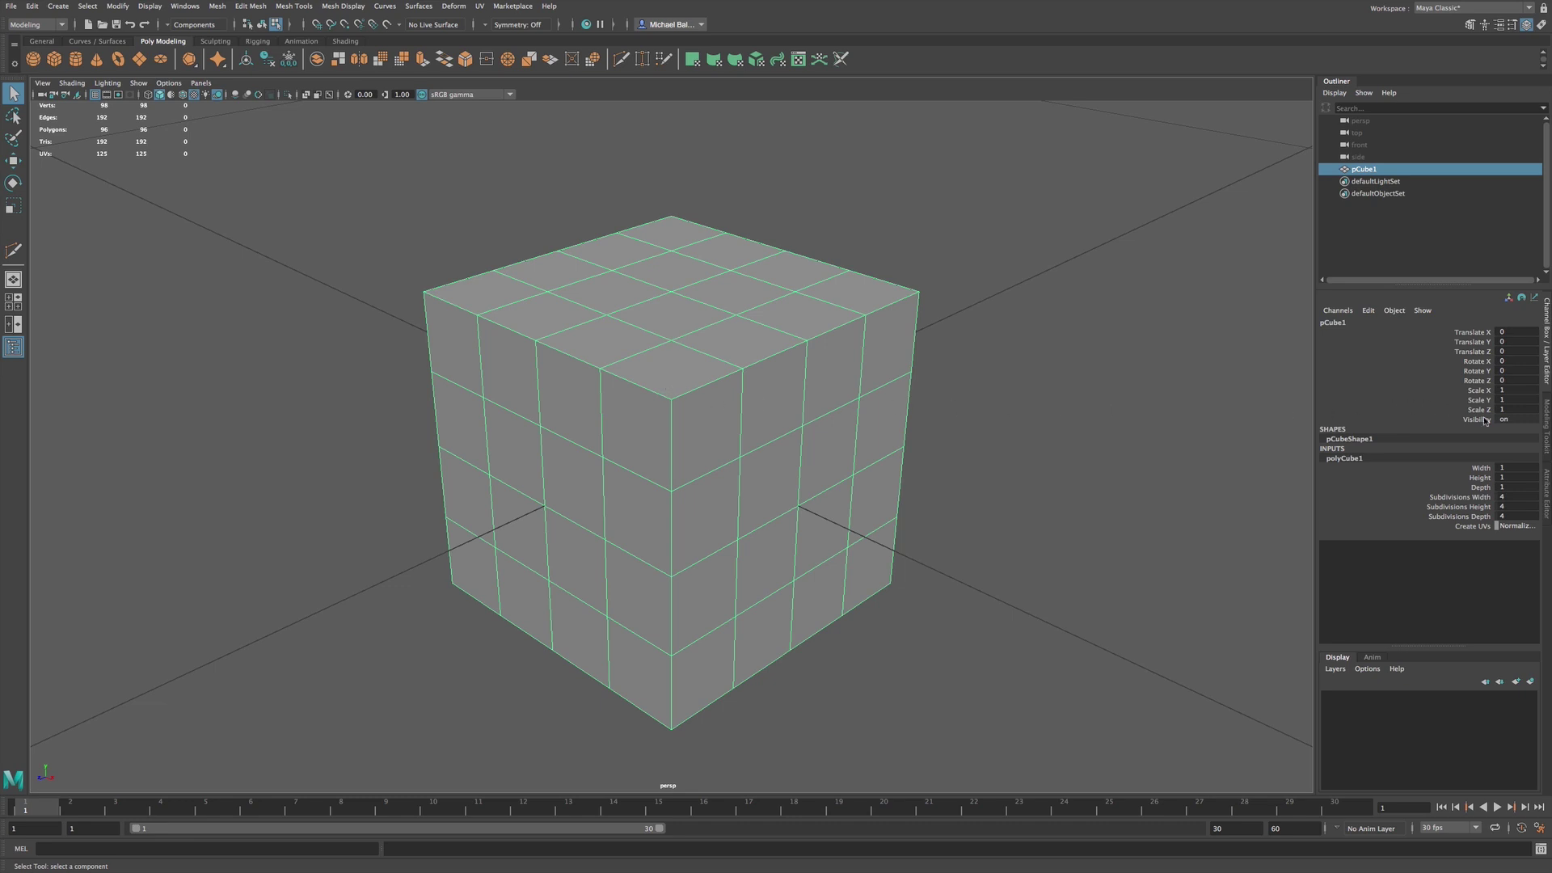
pyautogui.click(1545, 439)
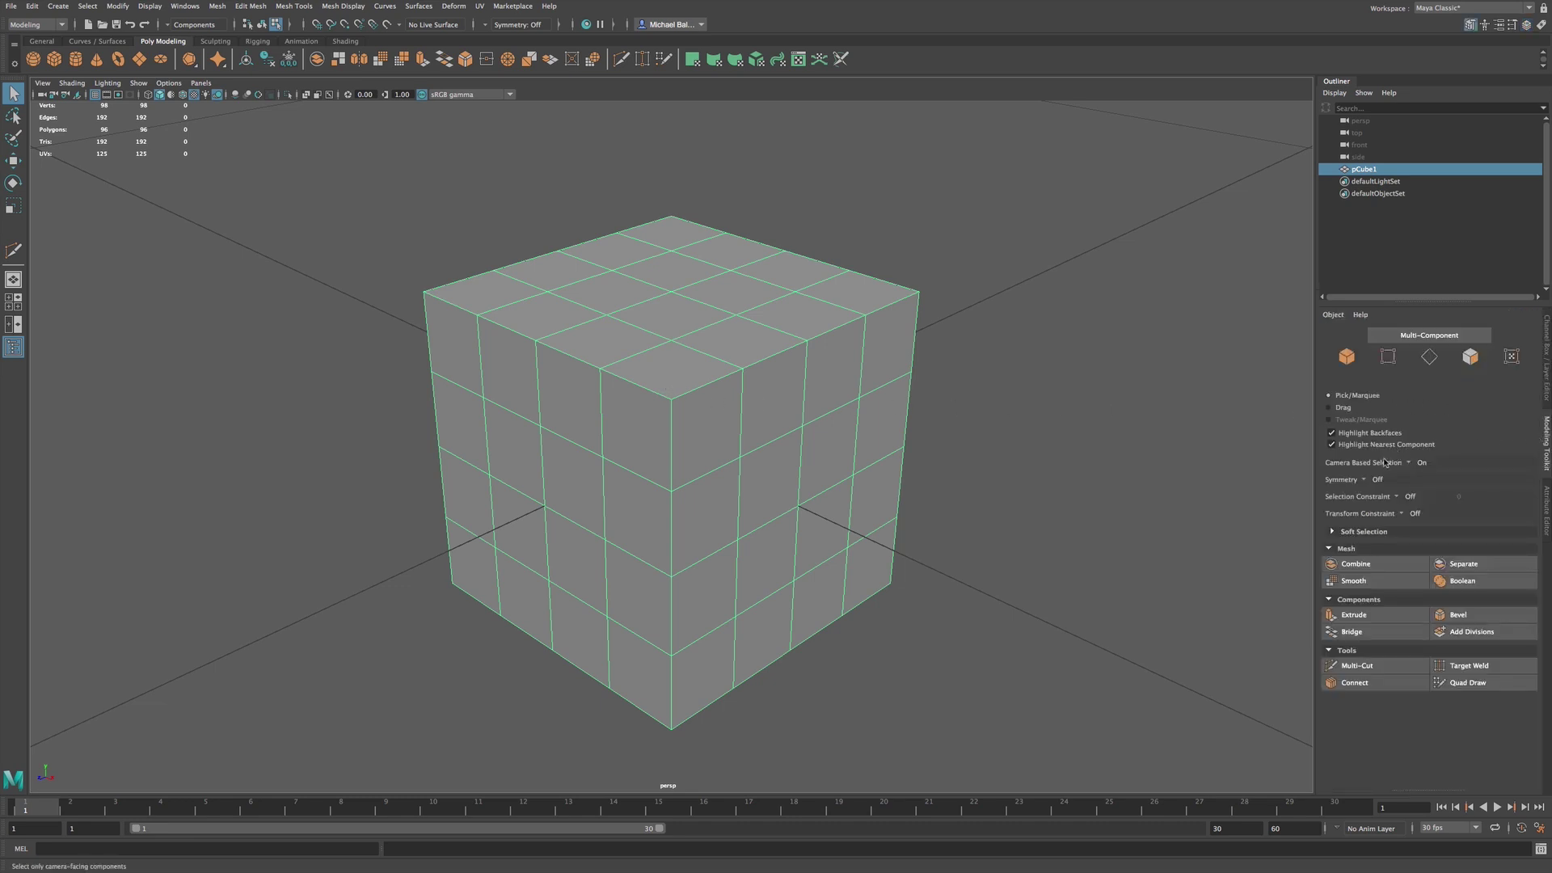
# - Activate the Multi-Cut tool and open the Mesh Tools menu
pyautogui.click(1360, 667)
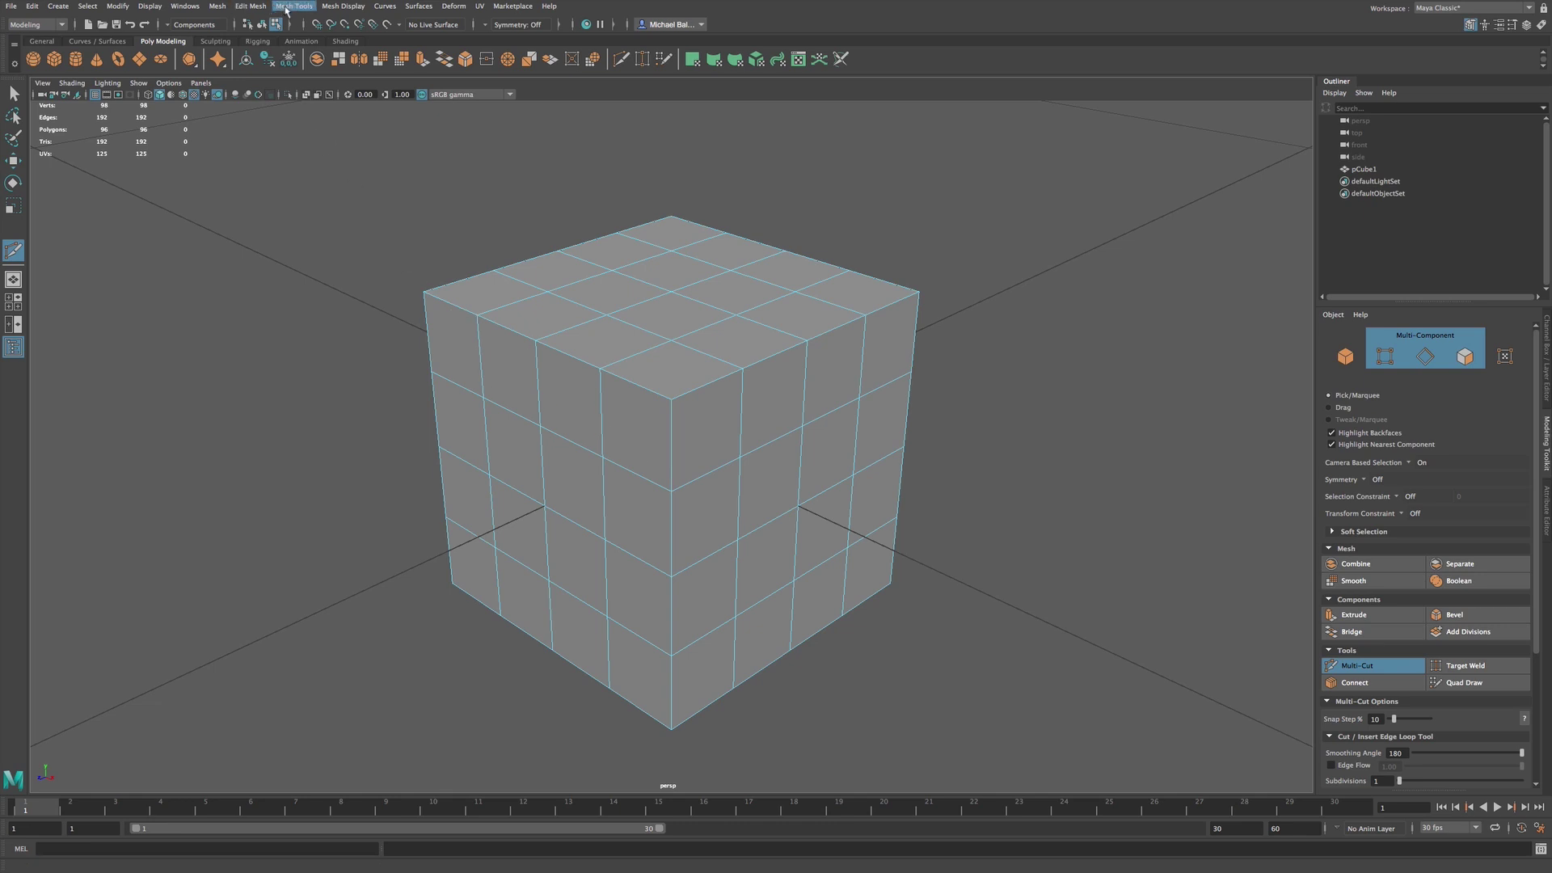
pyautogui.click(286, 6)
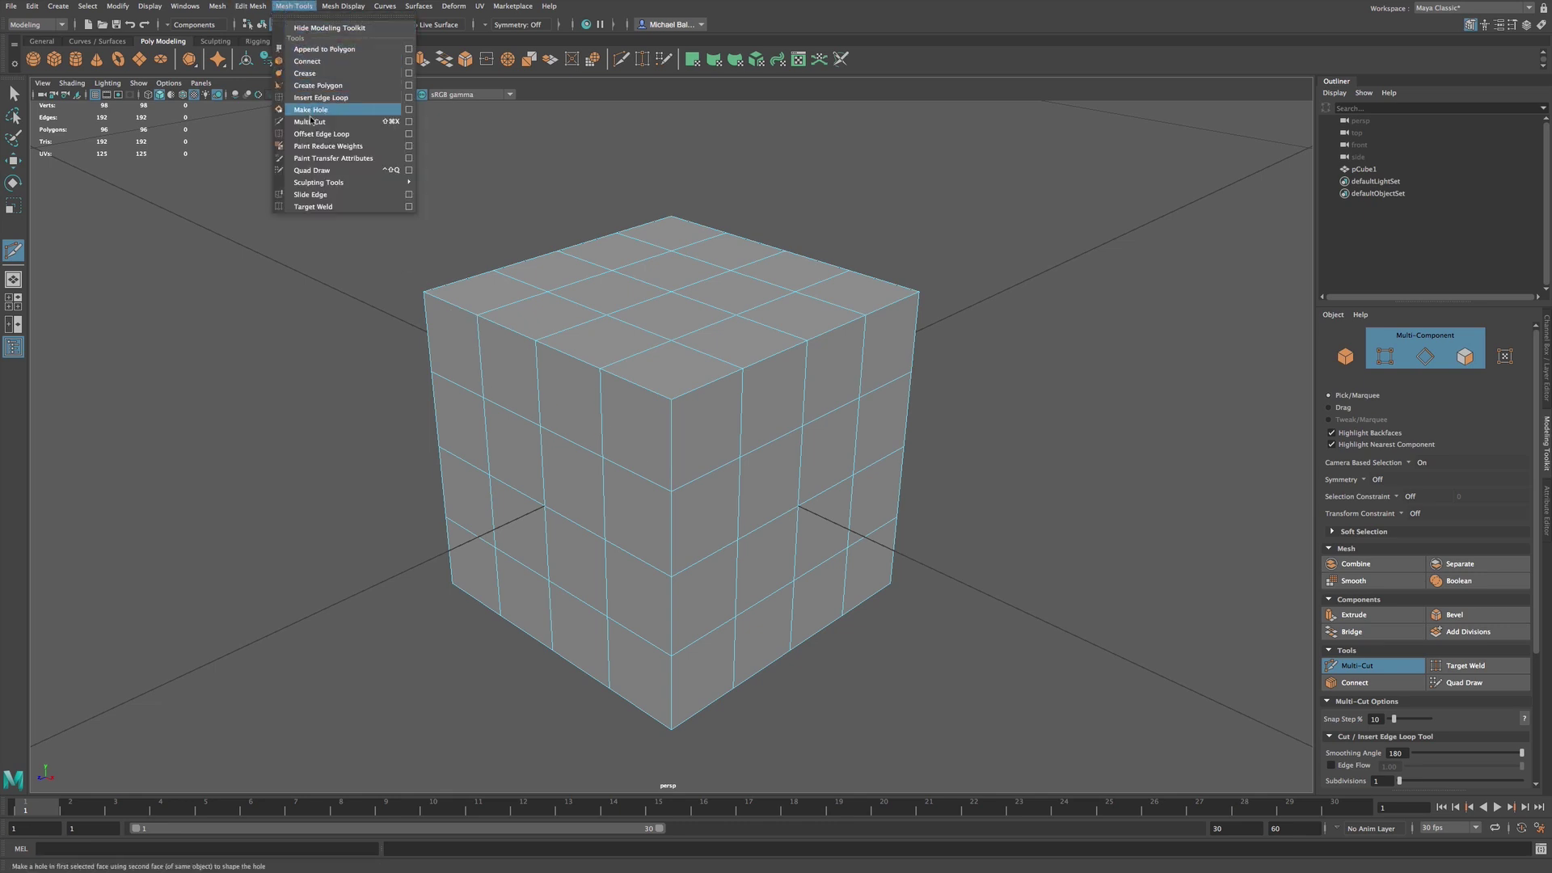
# - Open the Multi-Cut Tool Settings window with Multi-Cut active
pyautogui.click(410, 122)
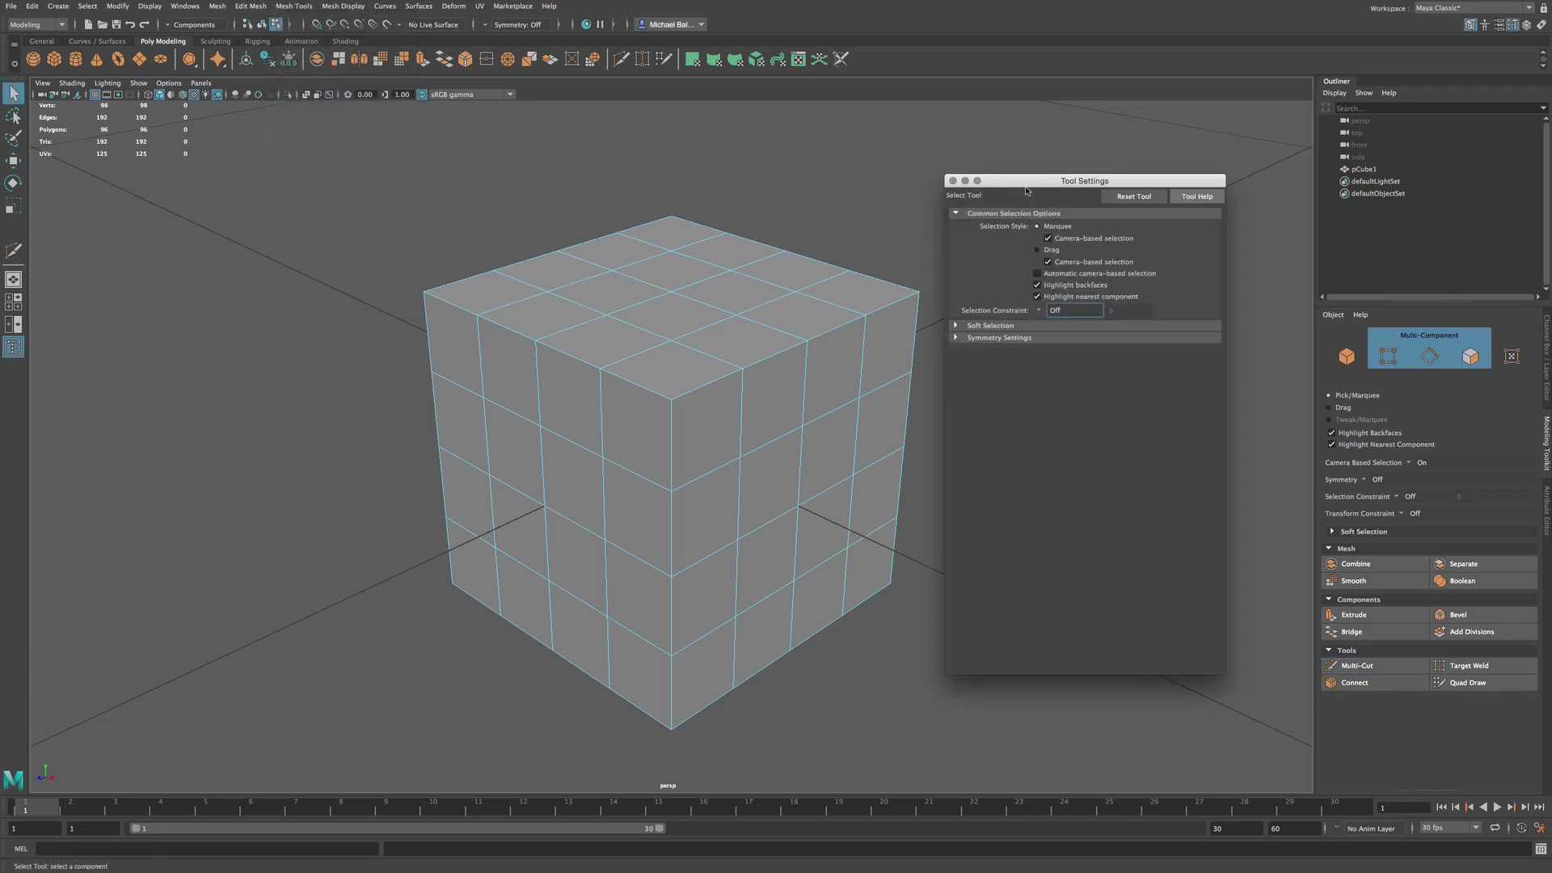
pyautogui.moveTo(1034, 186); pyautogui.dragTo(1048, 181)
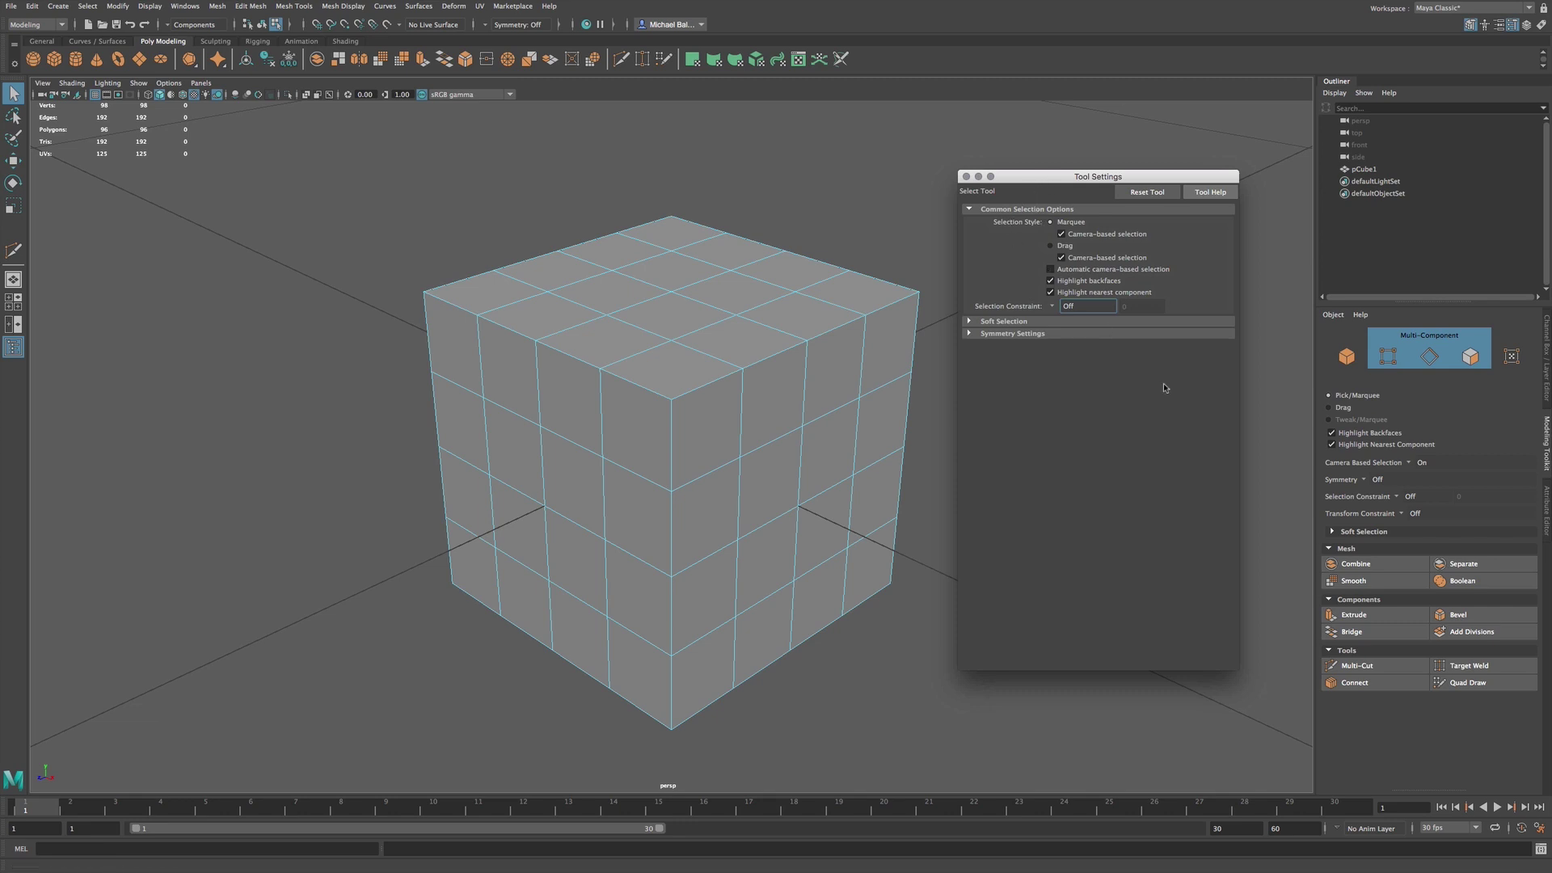
pyautogui.click(1366, 668)
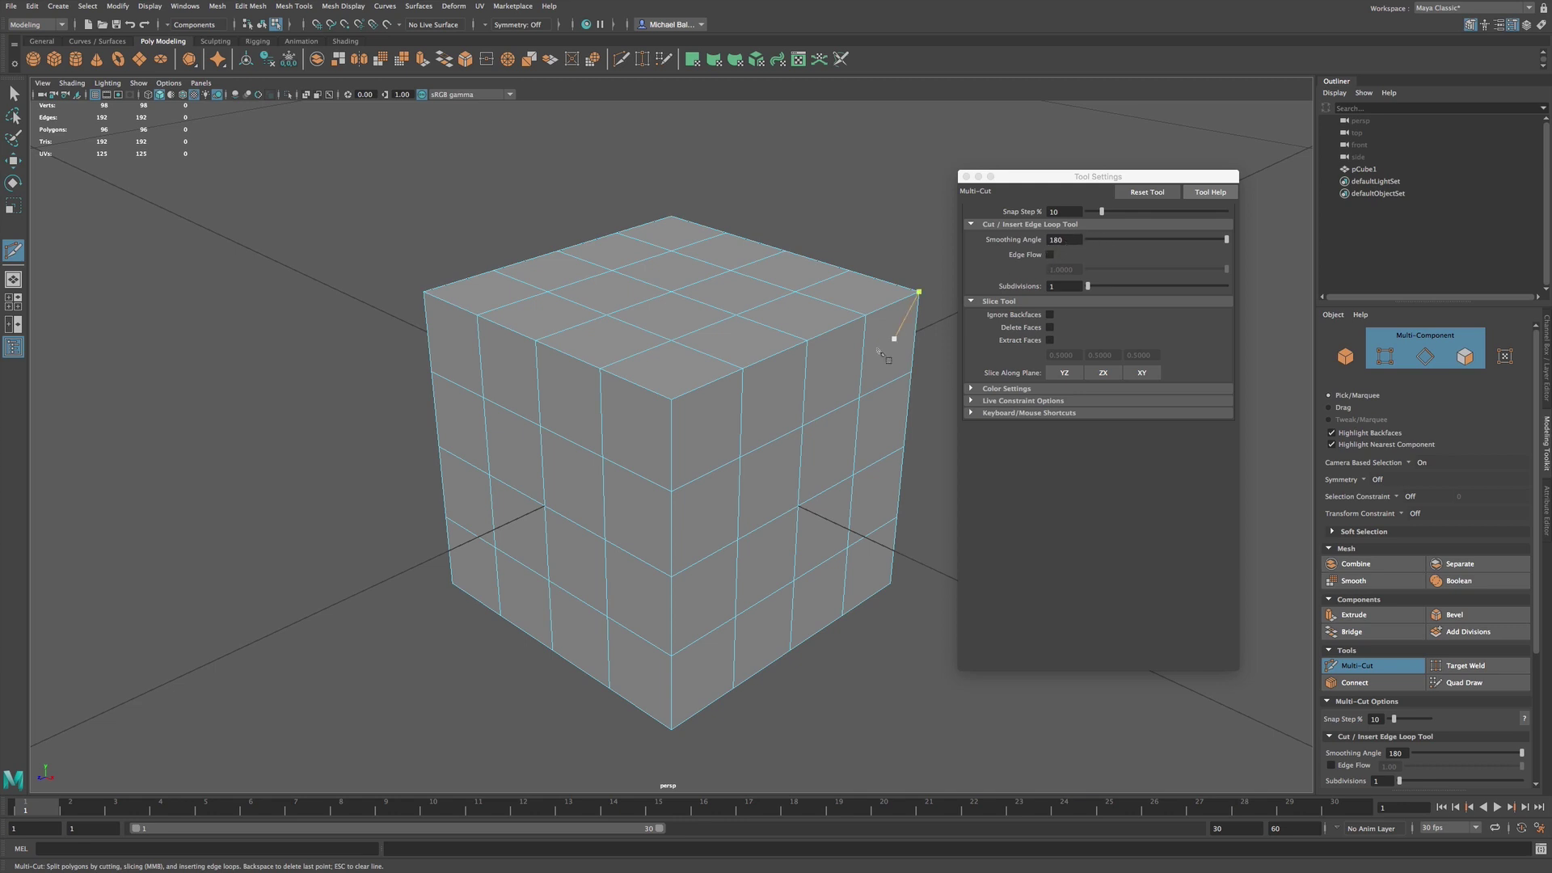
# - Test several cut points on cube edges, cancelling each so the cube stays uncut
pyautogui.click(741, 458)
pyautogui.press('BackSpace')
pyautogui.click(671, 577)
pyautogui.press('BackSpace')
pyautogui.click(605, 539)
pyautogui.press('Escape')
pyautogui.click(803, 426)
pyautogui.press('Escape')
pyautogui.click(740, 458)
pyautogui.press('Escape')
pyautogui.moveTo(1024, 178); pyautogui.dragTo(1042, 169)
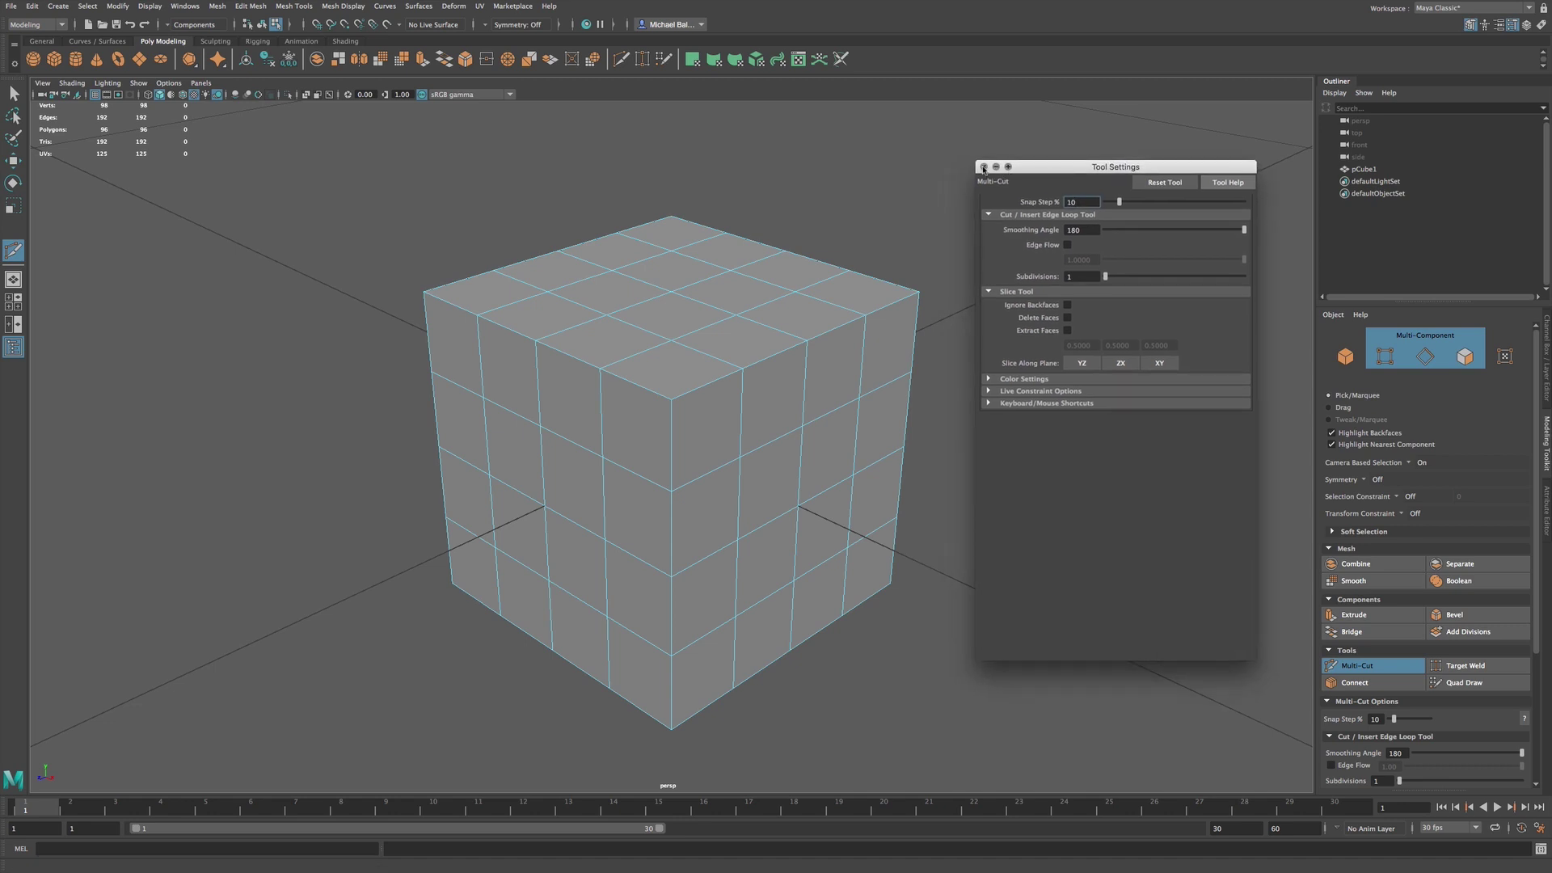
# - Close Tool Settings, tumble the view, and start a cut at a top front-face vertex
pyautogui.click(984, 168)
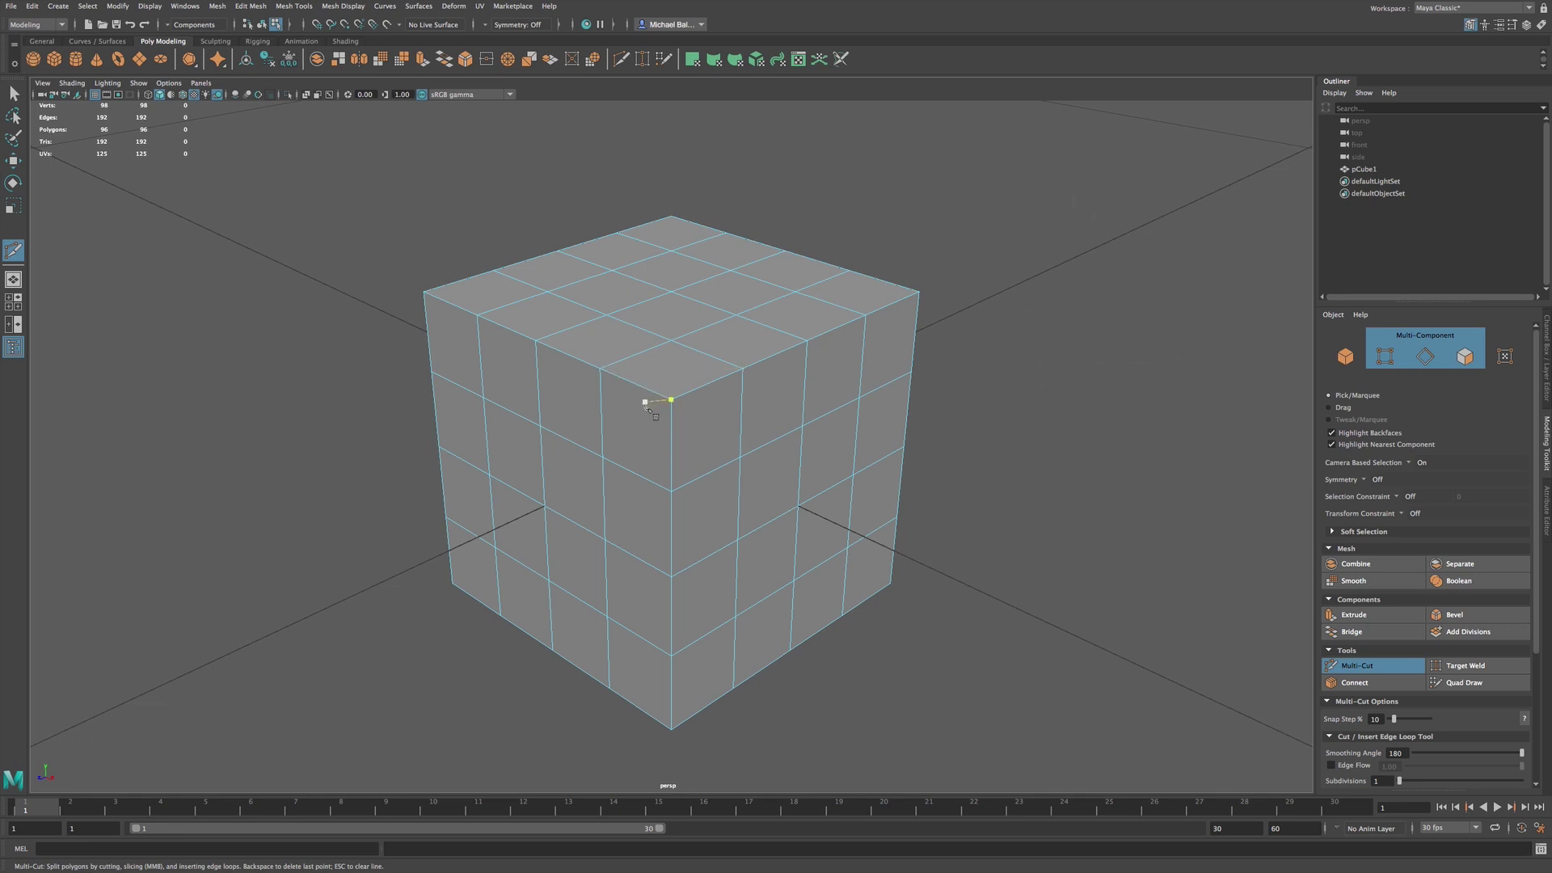
pyautogui.keyDown('alt'); pyautogui.moveTo(643, 436); pyautogui.dragTo(683, 440); pyautogui.keyUp('alt')
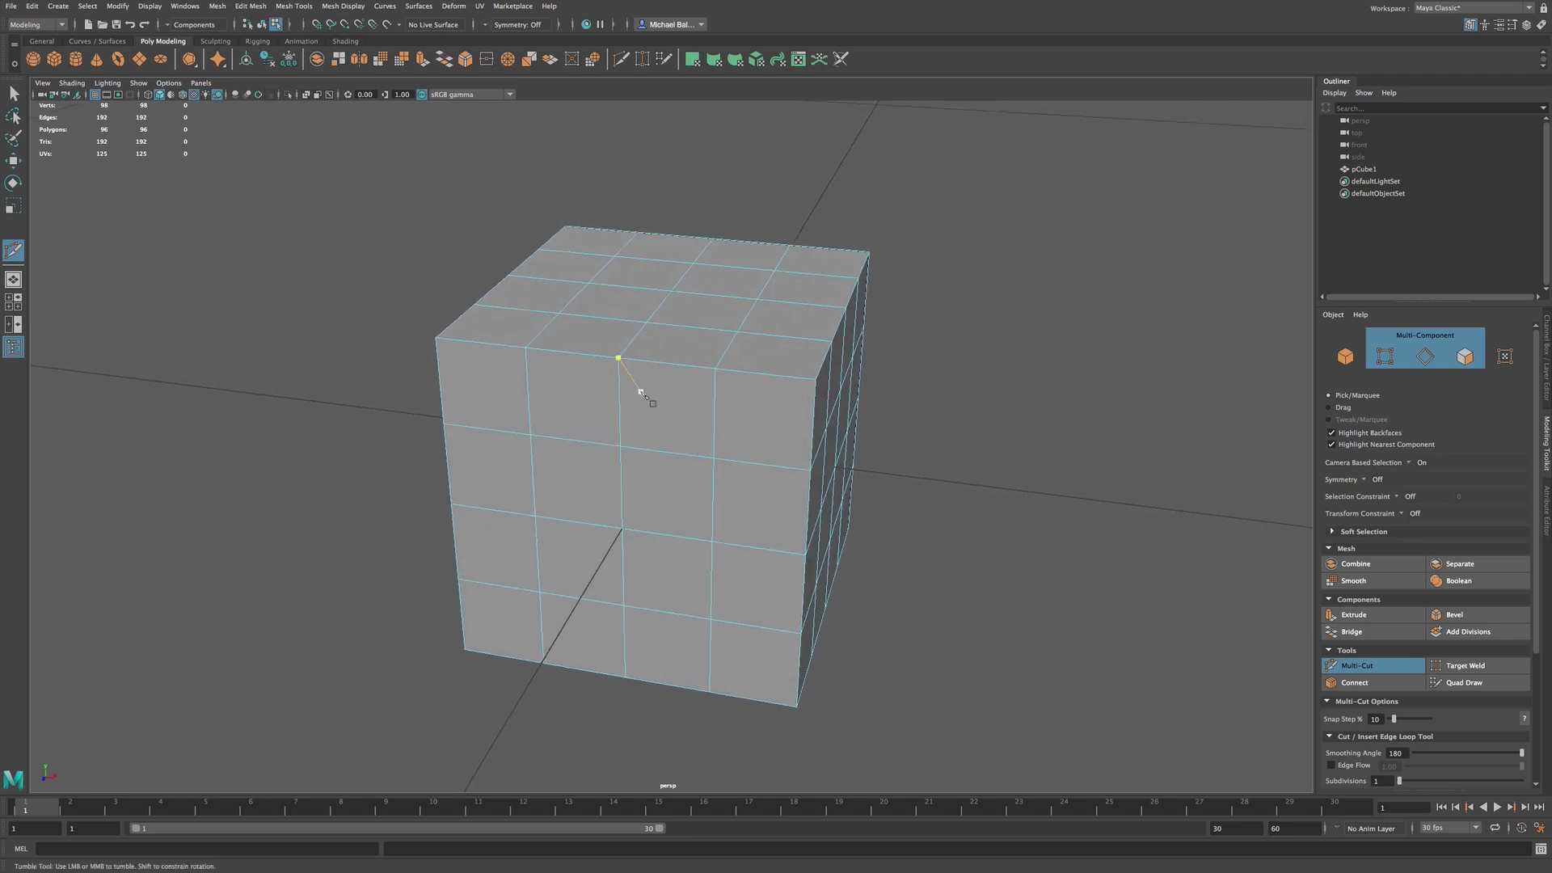
pyautogui.click(619, 358)
# - Place zigzag cut points down the front-face vertices, fixing a misplaced point with undo and redo
pyautogui.click(620, 359)
pyautogui.click(713, 458)
pyautogui.click(621, 529)
pyautogui.click(711, 619)
pyautogui.hotkey('ctrl', 'z')
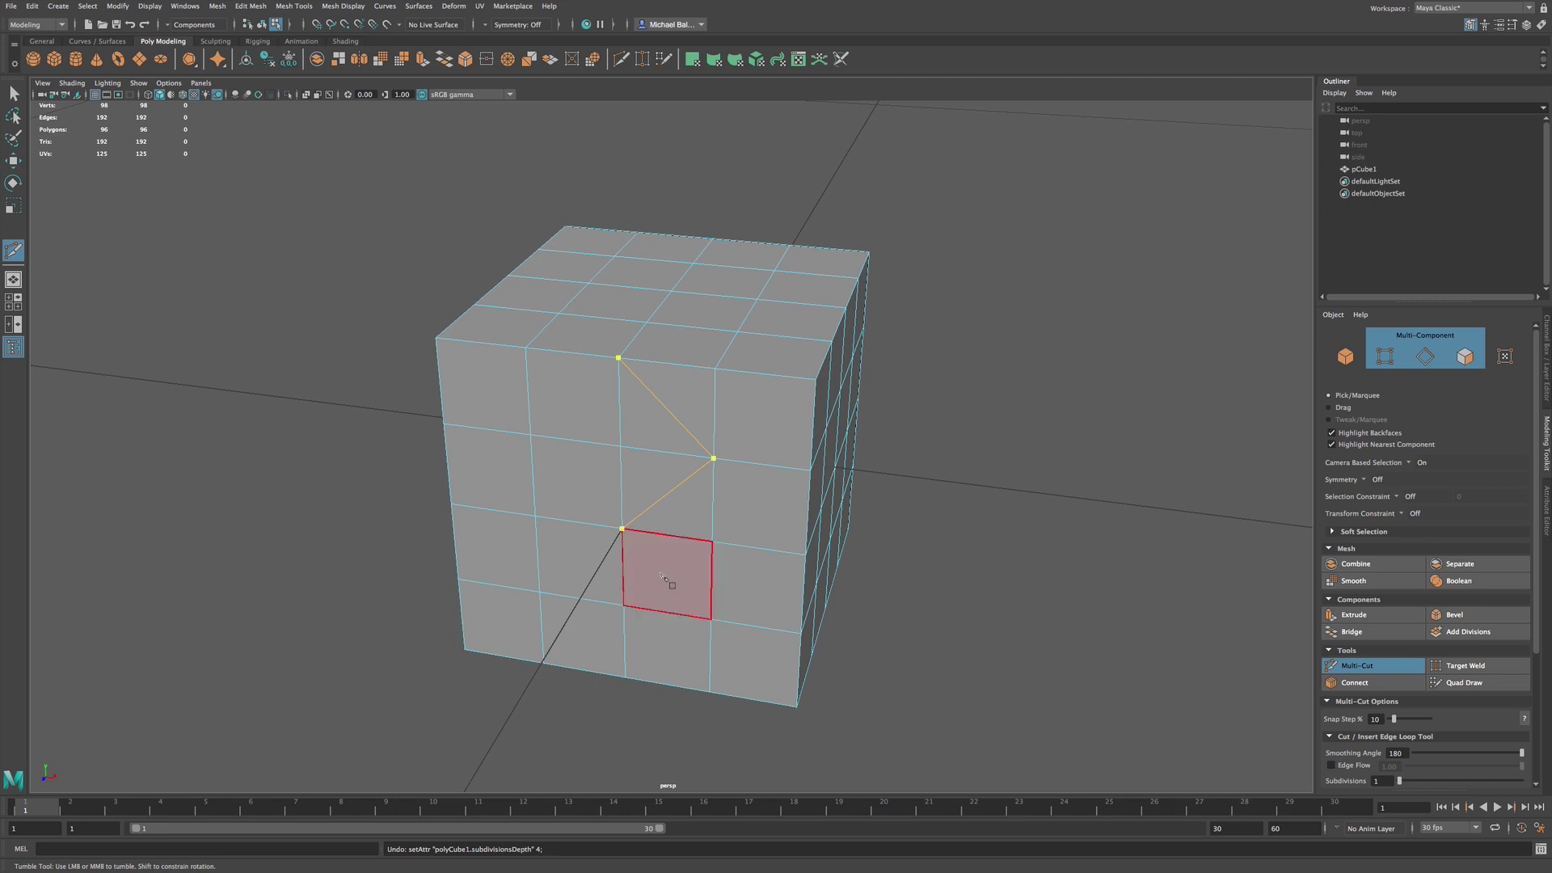
pyautogui.press('BackSpace')
pyautogui.hotkey('shift', 'z')
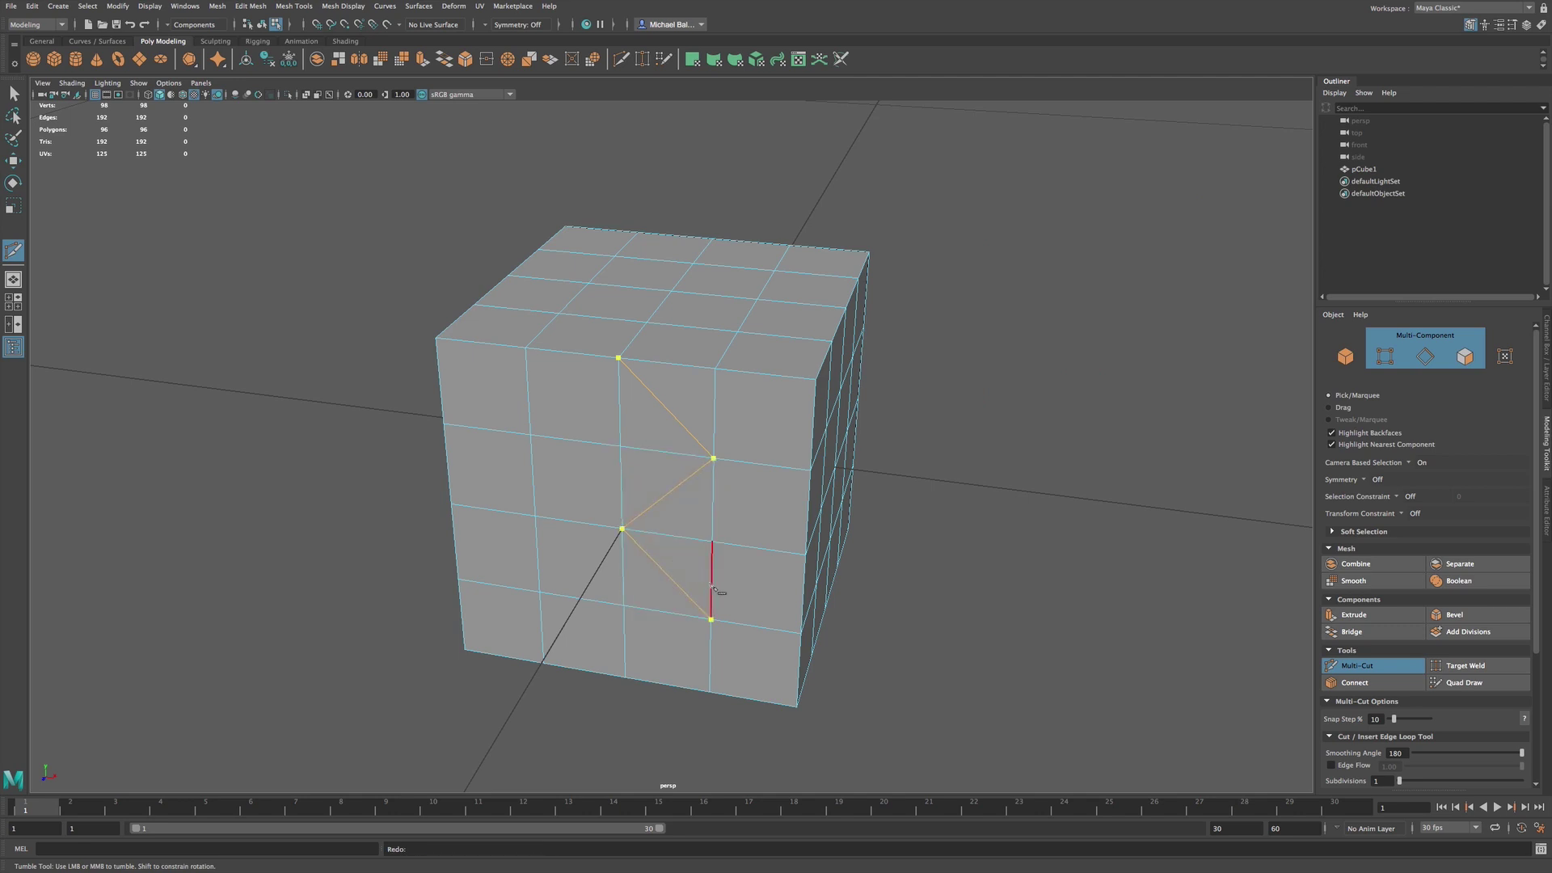
pyautogui.click(710, 618)
pyautogui.click(694, 600)
# - Commit the zigzag cut and orbit to a near-front view
pyautogui.press('Return')
pyautogui.moveTo(703, 495)
pyautogui.keyDown('alt'); pyautogui.mouseDown()
pyautogui.moveTo(689, 508)
pyautogui.moveTo(673, 475)
pyautogui.moveTo(720, 471)
pyautogui.moveTo(703, 510)
pyautogui.moveTo(720, 489)
pyautogui.moveTo(727, 509)
pyautogui.moveTo(693, 509)
pyautogui.mouseUp(); pyautogui.keyUp('alt')
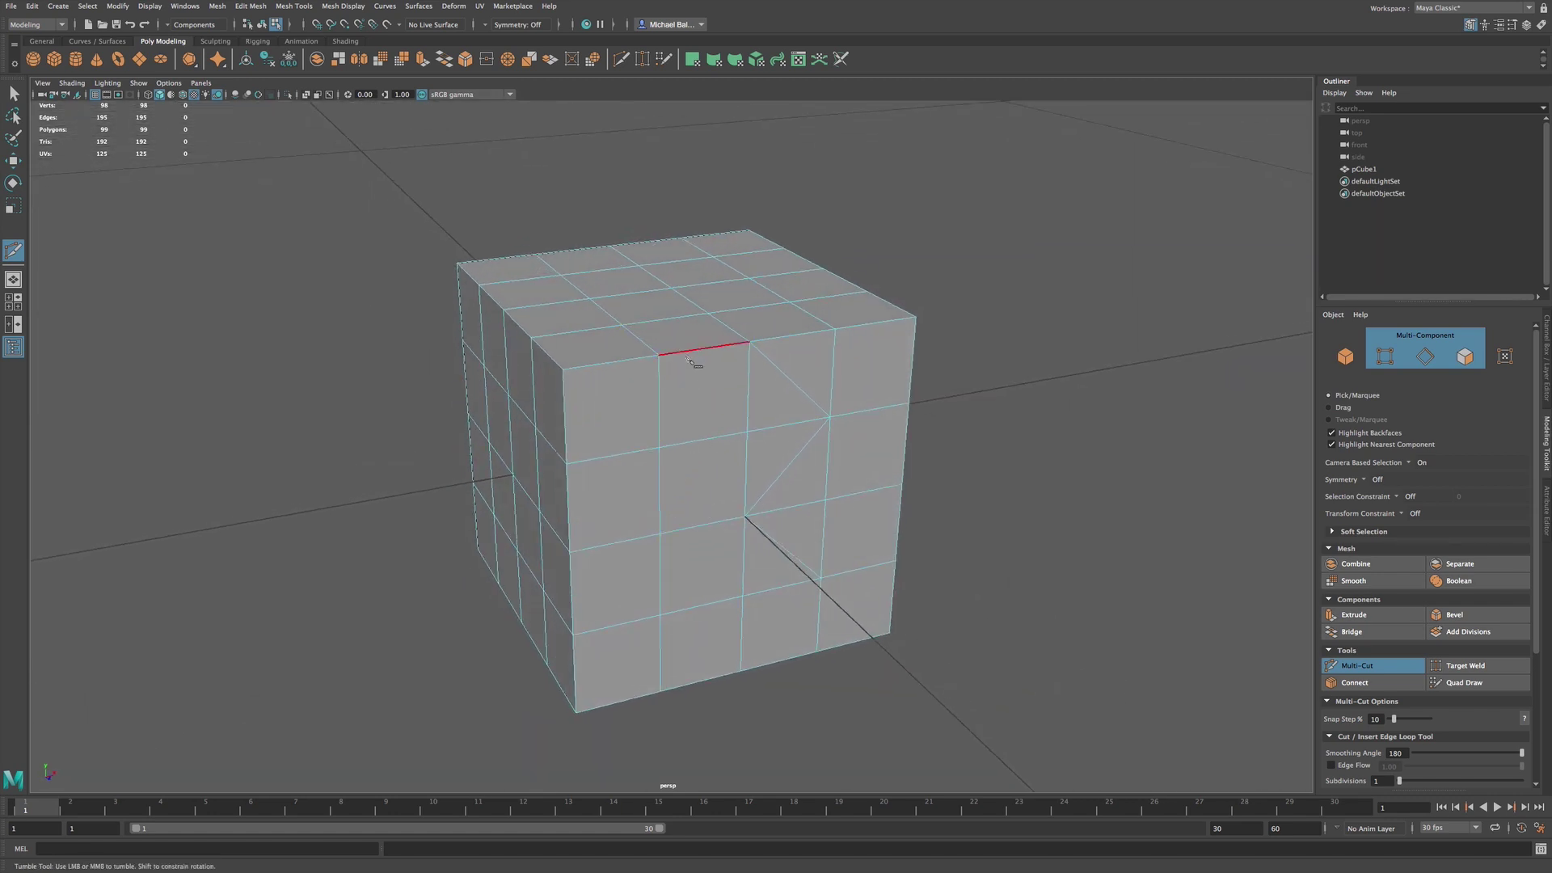
pyautogui.moveTo(731, 409)
pyautogui.keyDown('alt'); pyautogui.mouseDown()
pyautogui.moveTo(693, 409)
pyautogui.moveTo(706, 422)
pyautogui.mouseUp(); pyautogui.keyUp('alt')
# - Insert a vertical edge loop down the cube's front face
pyautogui.click(586, 283)
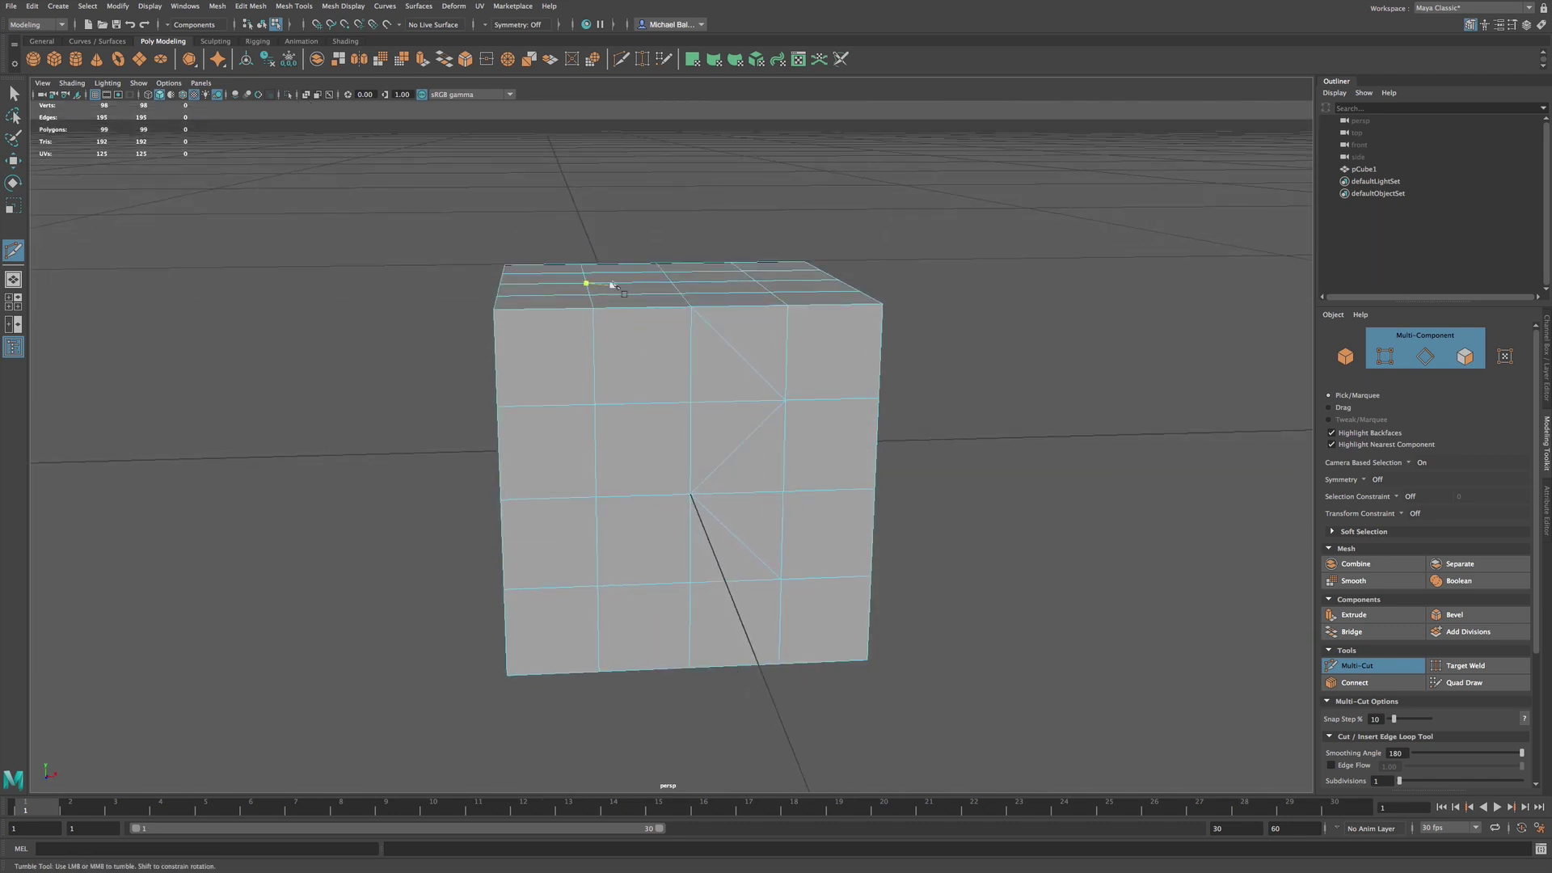
pyautogui.press('BackSpace')
pyautogui.click(592, 308)
pyautogui.press('BackSpace')
pyautogui.keyDown('ctrl'); pyautogui.click(622, 273); pyautogui.keyUp('ctrl')
pyautogui.keyDown('ctrl'); pyautogui.click(640, 310); pyautogui.keyUp('ctrl')
pyautogui.keyDown('alt'); pyautogui.moveTo(647, 392); pyautogui.dragTo(579, 412); pyautogui.keyUp('alt')
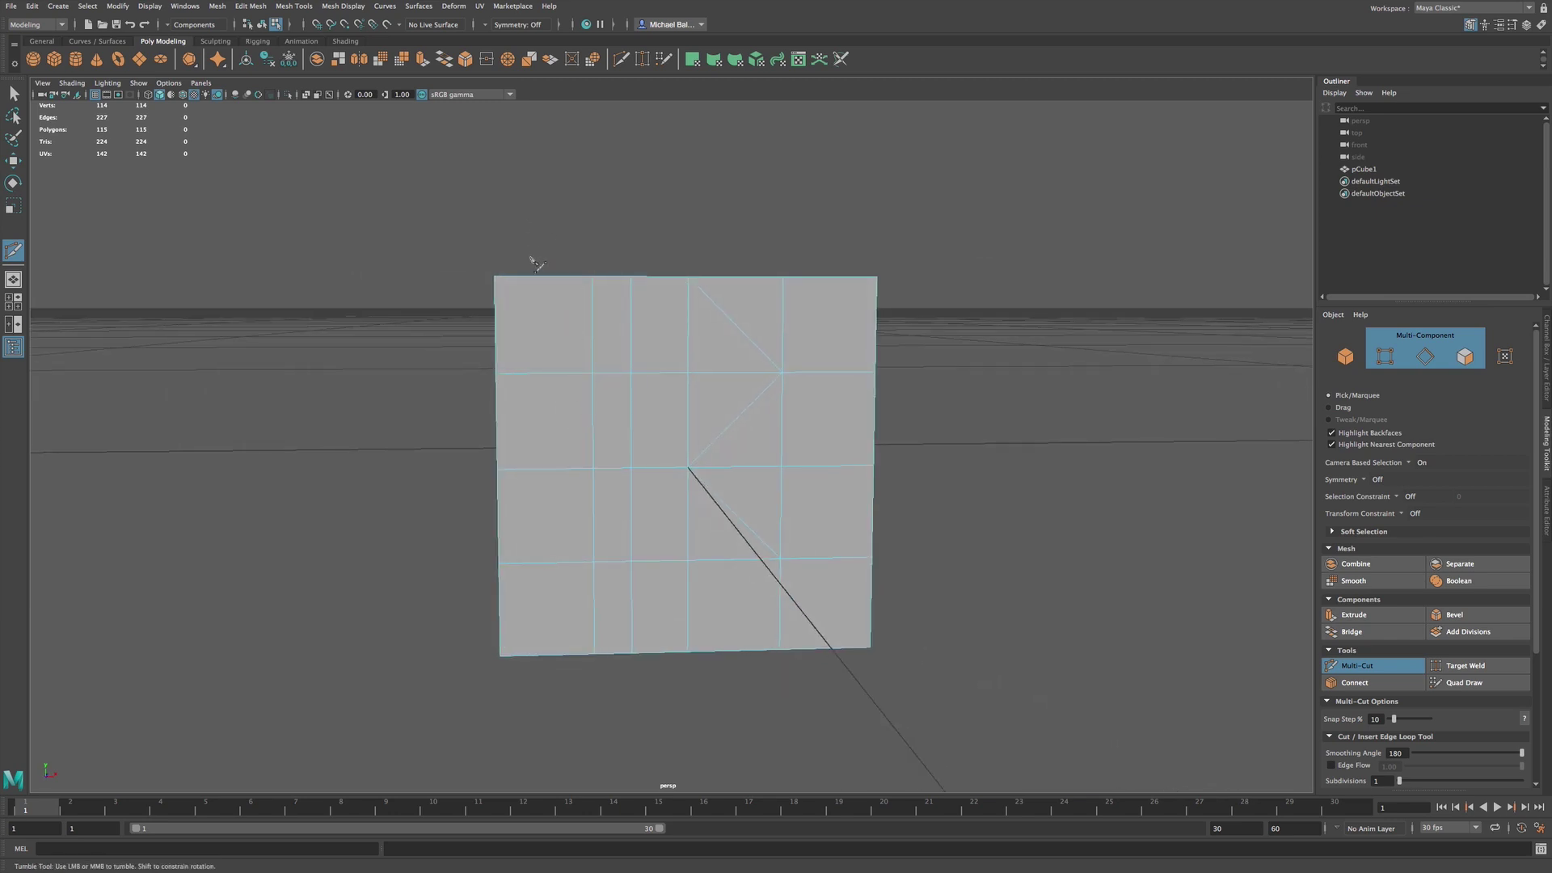
# - Draw and adjust a straight vertical slice line across the cube, then commit it
pyautogui.moveTo(552, 294)
pyautogui.keyDown('alt'); pyautogui.mouseDown()
pyautogui.moveTo(556, 320)
pyautogui.moveTo(549, 307)
pyautogui.mouseUp(); pyautogui.keyUp('alt')
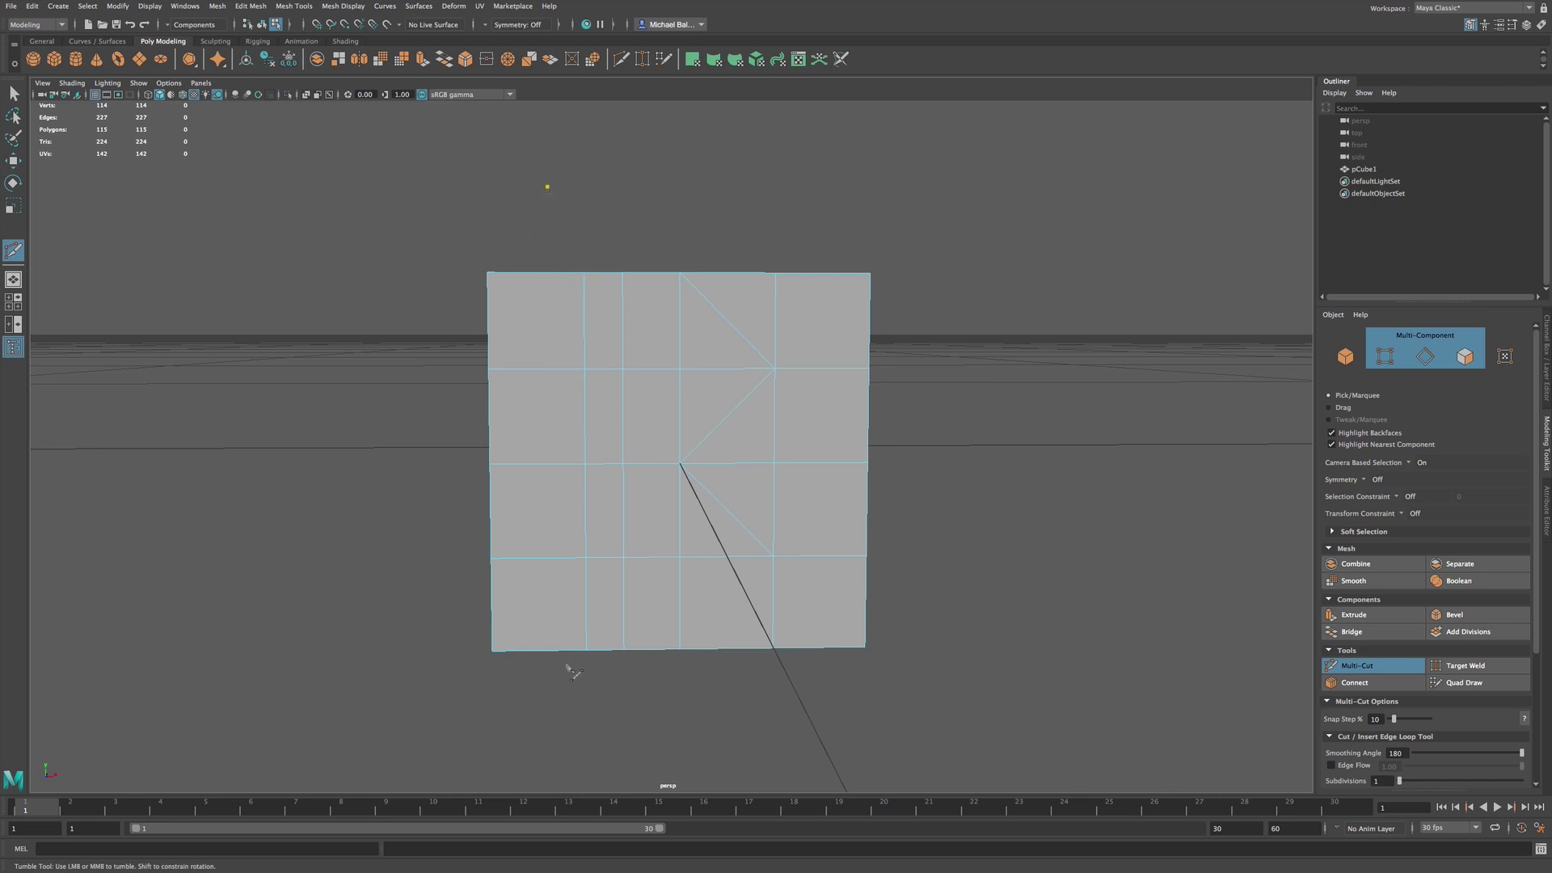
pyautogui.click(553, 695)
pyautogui.keyDown('alt'); pyautogui.moveTo(656, 529); pyautogui.dragTo(652, 531); pyautogui.keyUp('alt')
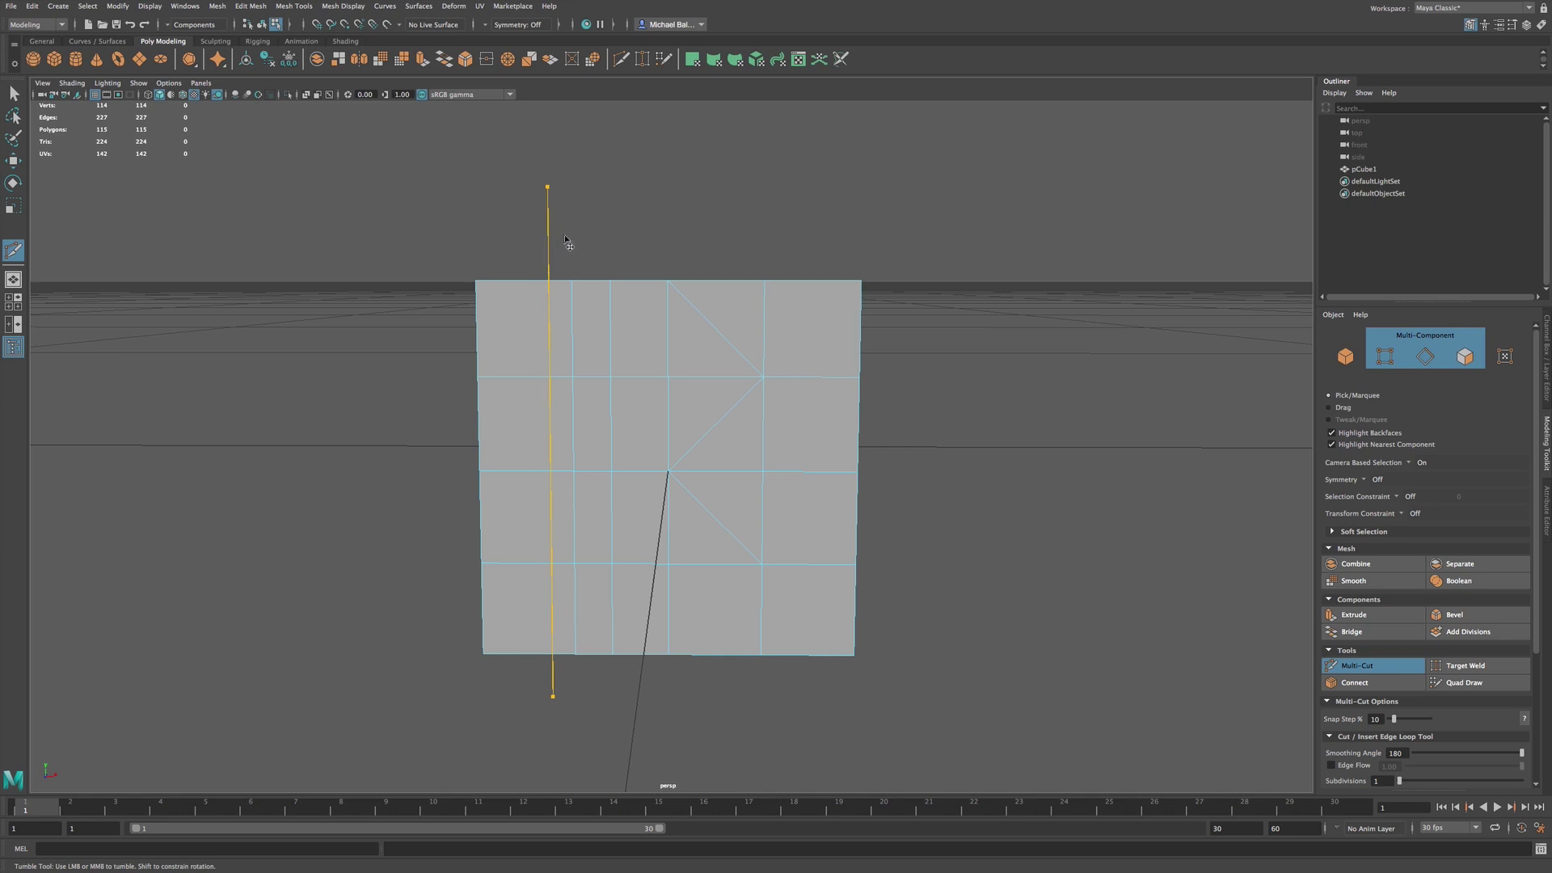
pyautogui.moveTo(565, 240)
pyautogui.mouseDown(button='middle')
pyautogui.moveTo(538, 253)
pyautogui.moveTo(578, 258)
pyautogui.moveTo(548, 259)
pyautogui.moveTo(558, 249)
pyautogui.mouseUp(button='middle')
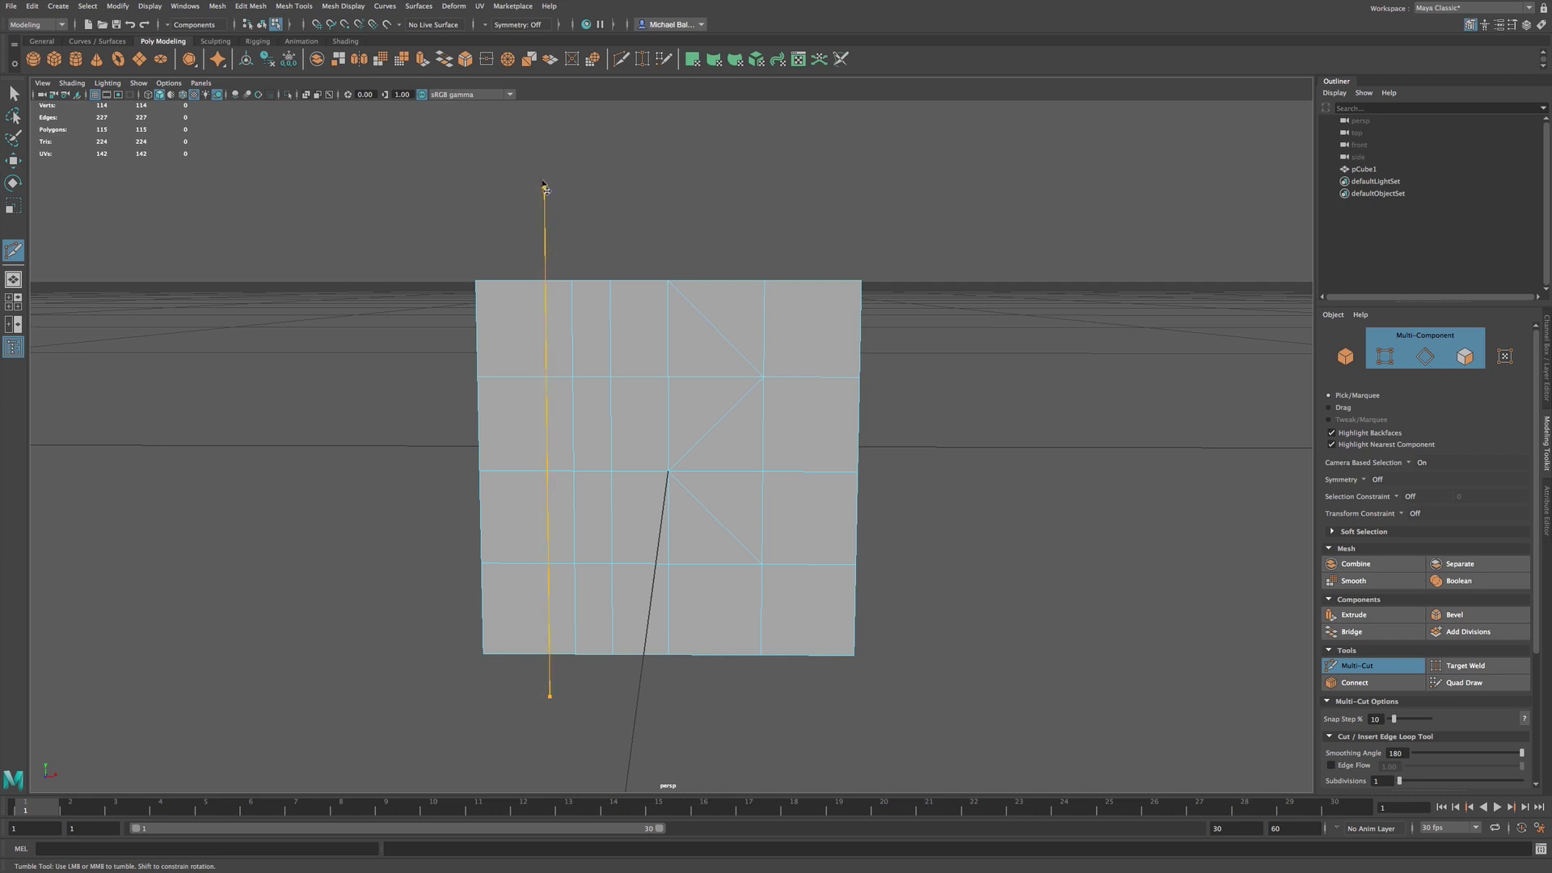
pyautogui.moveTo(546, 189); pyautogui.dragTo(511, 199, button='middle')
pyautogui.moveTo(557, 693)
pyautogui.mouseDown(button='middle')
pyautogui.moveTo(574, 708)
pyautogui.moveTo(526, 700)
pyautogui.moveTo(541, 698)
pyautogui.mouseUp(button='middle')
pyautogui.moveTo(510, 203); pyautogui.dragTo(552, 202, button='middle')
pyautogui.press('Return')
pyautogui.moveTo(548, 374)
pyautogui.keyDown('alt'); pyautogui.mouseDown()
pyautogui.moveTo(576, 414)
pyautogui.moveTo(634, 371)
pyautogui.moveTo(710, 398)
pyautogui.moveTo(731, 374)
pyautogui.moveTo(583, 378)
pyautogui.moveTo(585, 332)
pyautogui.moveTo(804, 293)
pyautogui.moveTo(572, 342)
pyautogui.moveTo(553, 388)
pyautogui.moveTo(566, 376)
pyautogui.mouseUp(); pyautogui.keyUp('alt')
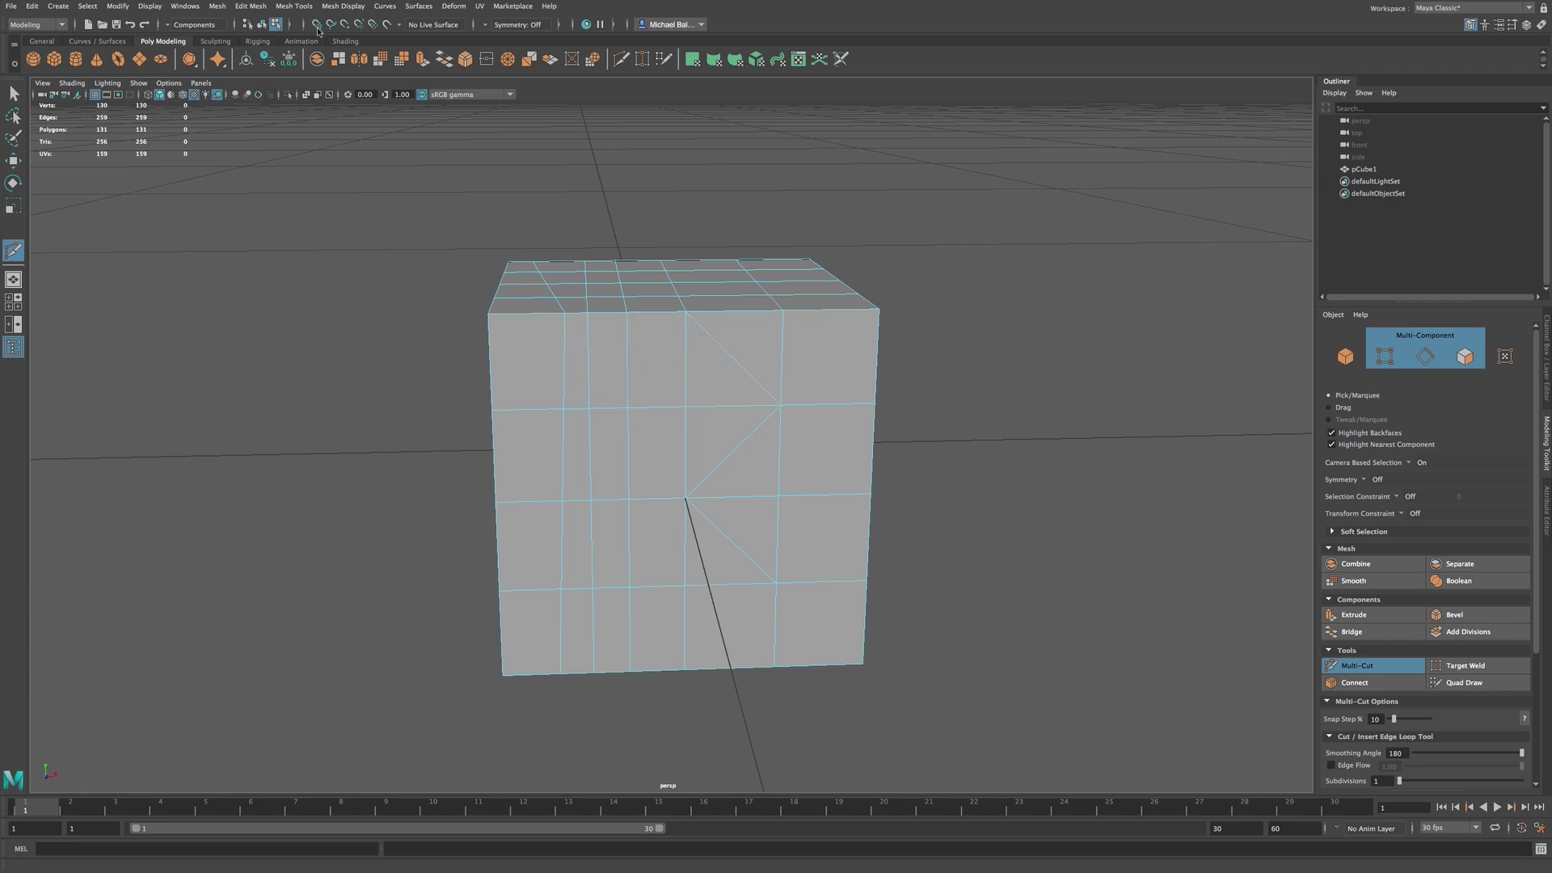
# - Reopen the Multi-Cut Tool Settings from Mesh Tools with Multi-Cut active
pyautogui.click(294, 5)
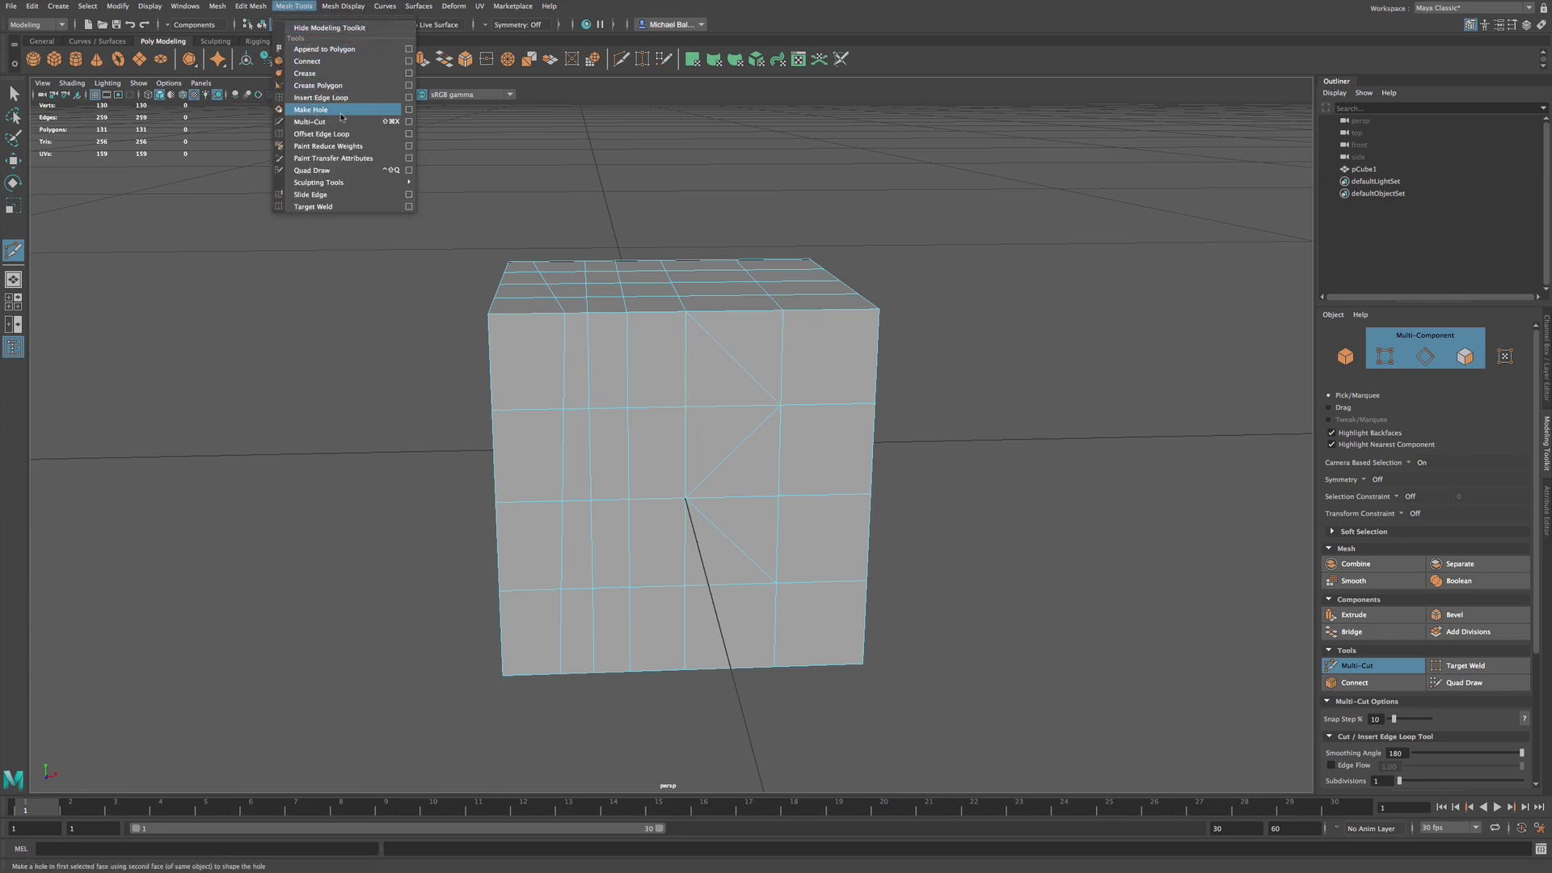
pyautogui.click(409, 122)
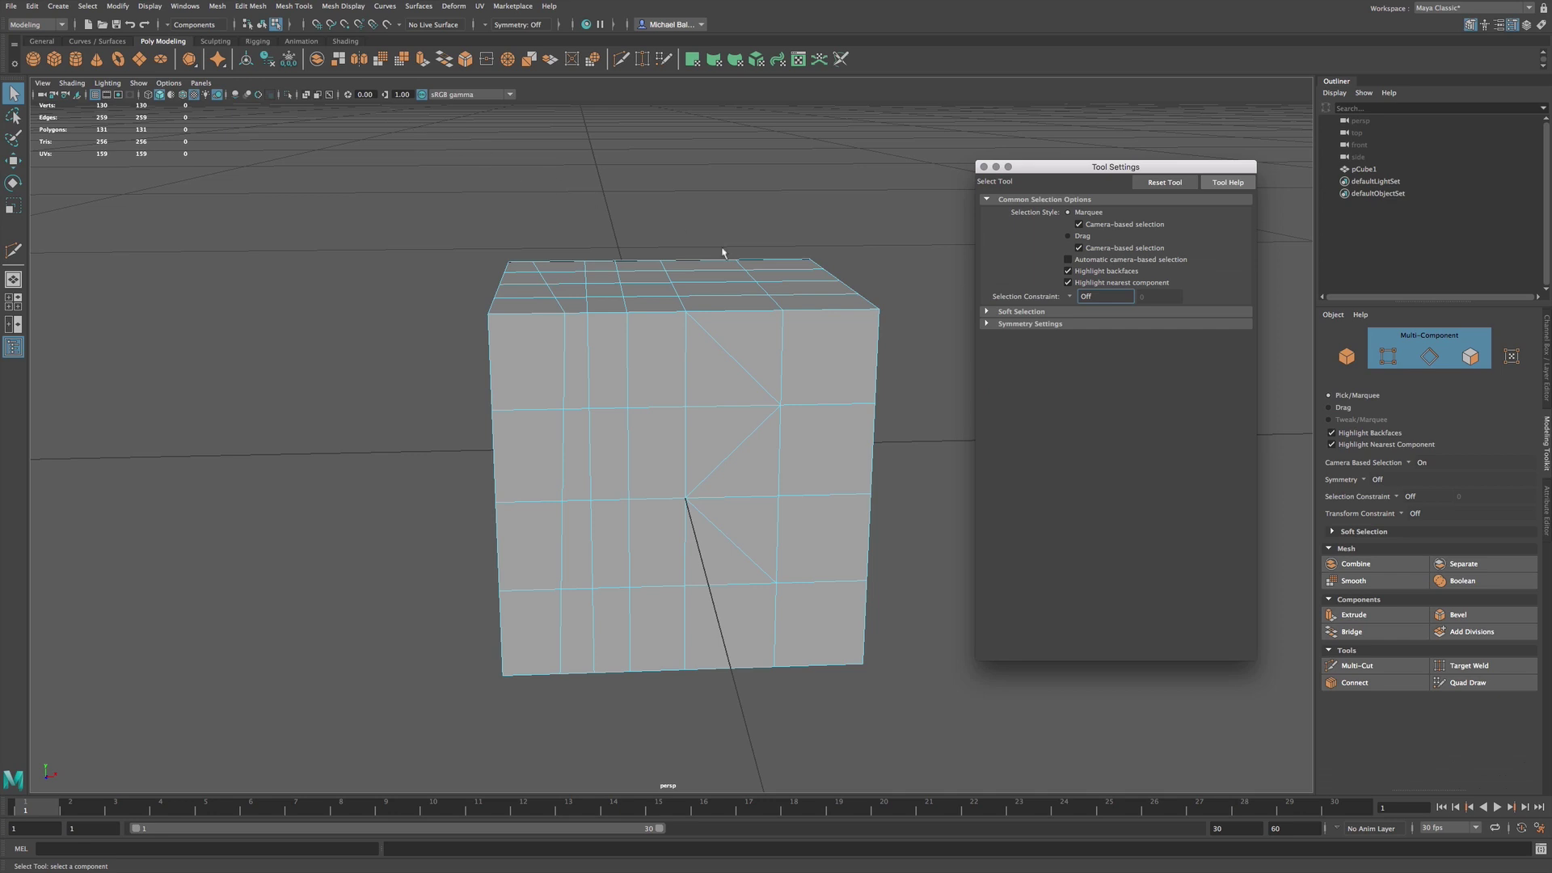
pyautogui.click(1358, 665)
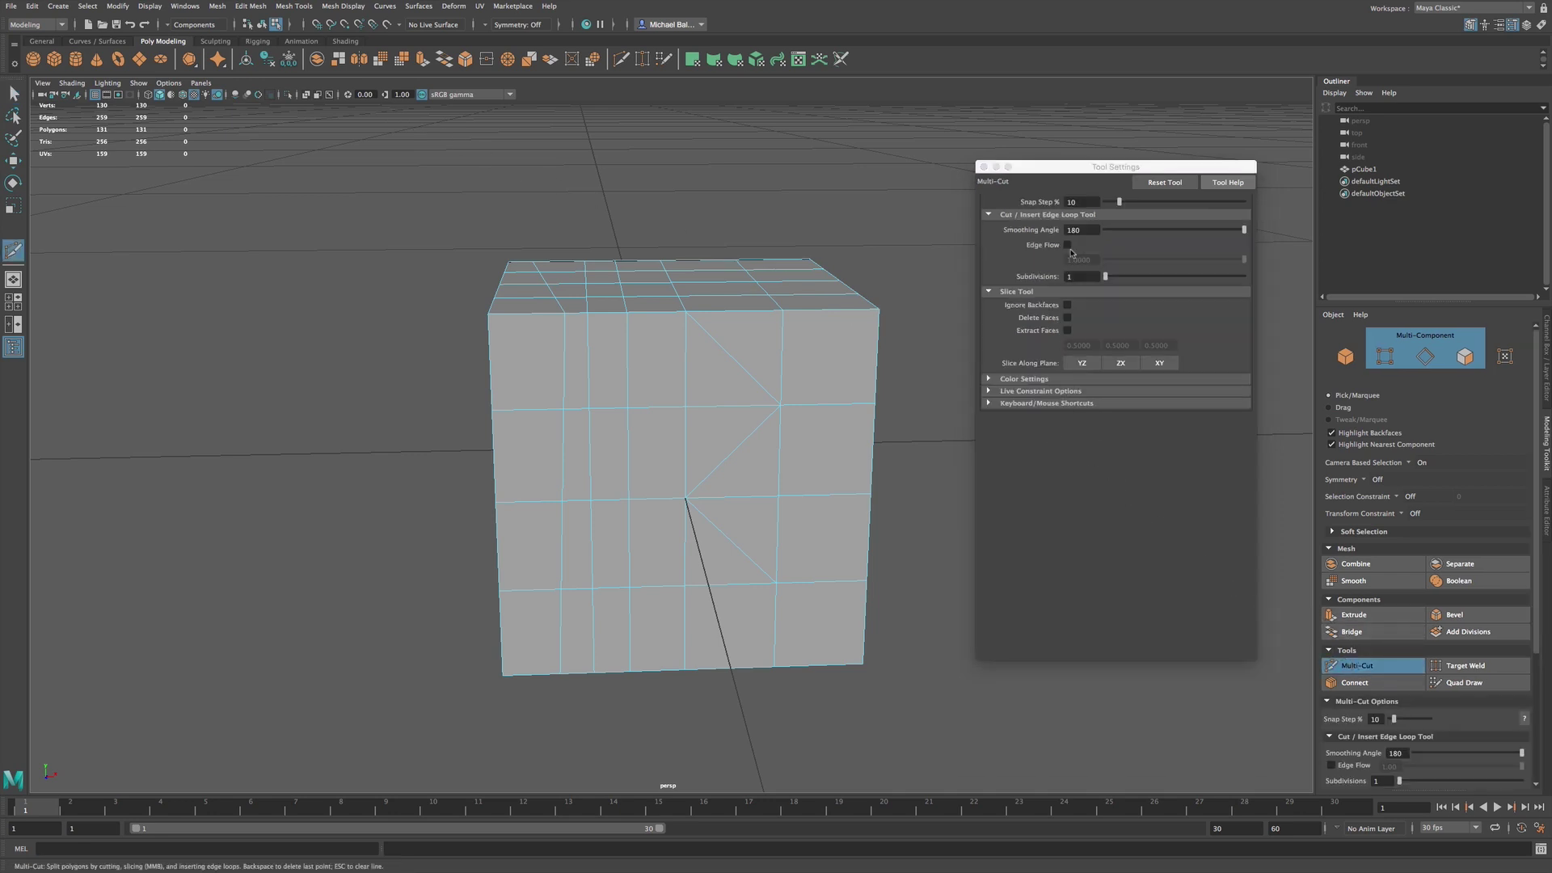
# - Enable Ignore Backfaces, slice vertically across the cube, and inspect the underside
pyautogui.click(1067, 306)
pyautogui.keyDown('alt'); pyautogui.moveTo(817, 347); pyautogui.dragTo(803, 361); pyautogui.keyUp('alt')
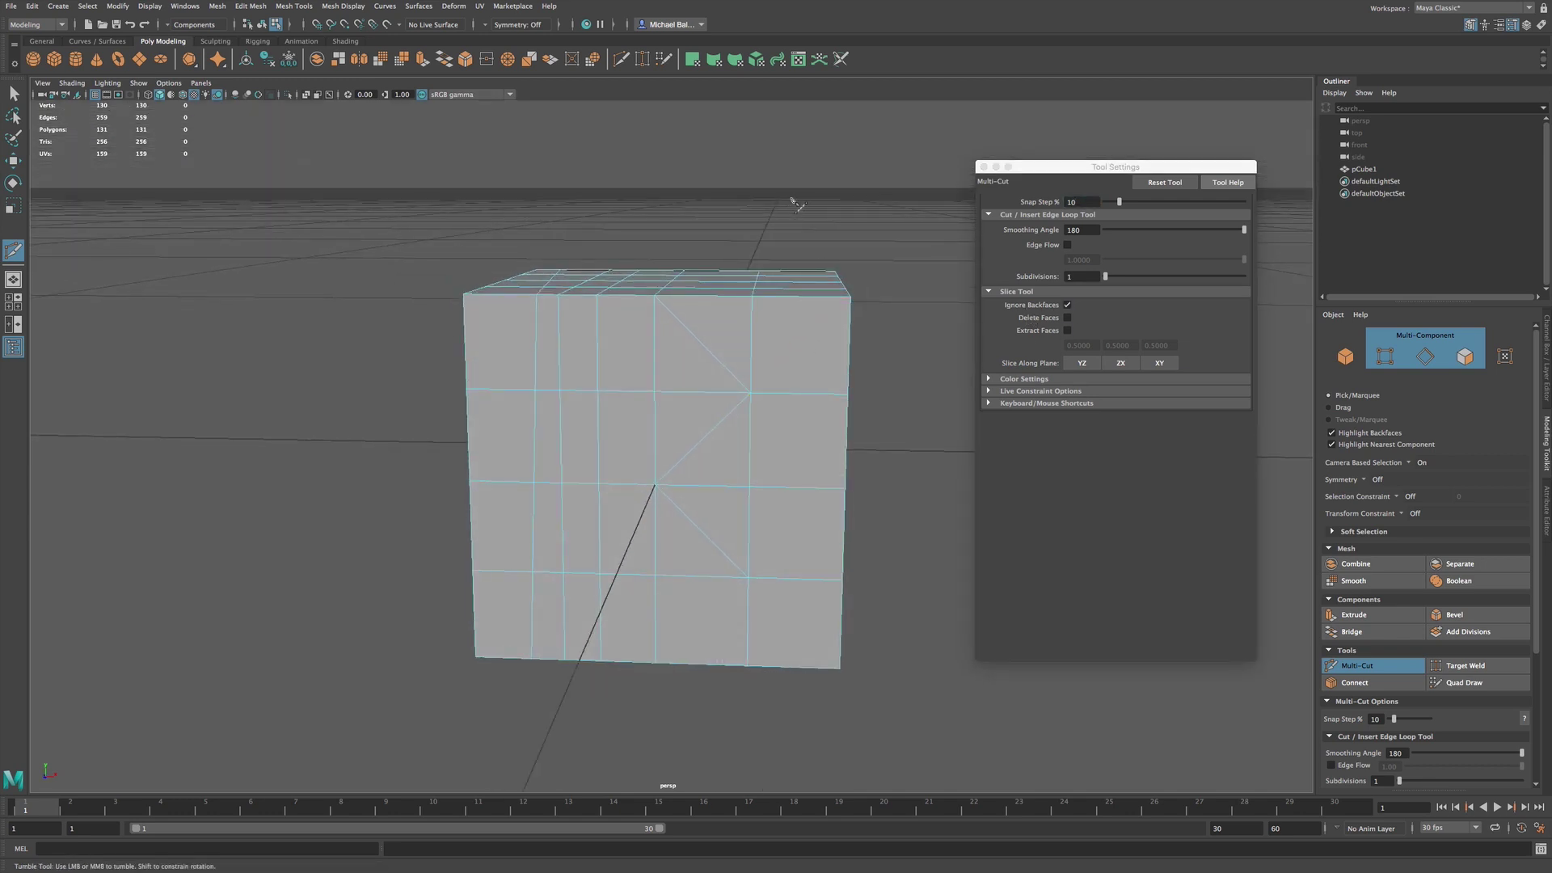
pyautogui.keyDown('shift'); pyautogui.click(799, 694); pyautogui.keyUp('shift')
pyautogui.press('Return')
pyautogui.moveTo(784, 416)
pyautogui.keyDown('alt'); pyautogui.mouseDown()
pyautogui.moveTo(582, 423)
pyautogui.moveTo(780, 442)
pyautogui.mouseUp(); pyautogui.keyUp('alt')
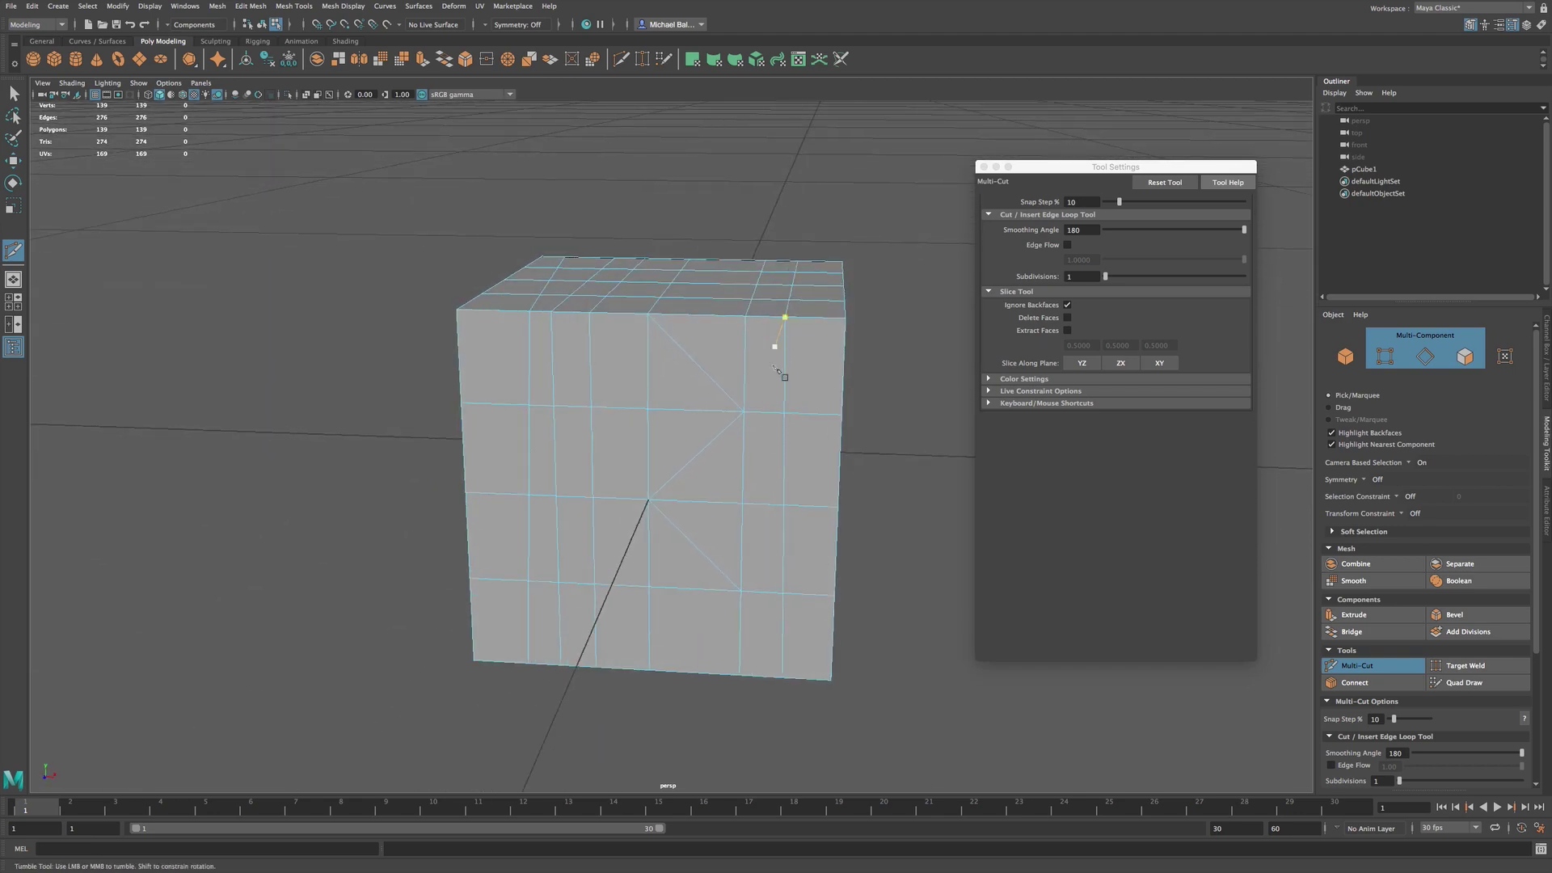
pyautogui.keyDown('alt'); pyautogui.moveTo(799, 331); pyautogui.dragTo(800, 458); pyautogui.keyUp('alt')
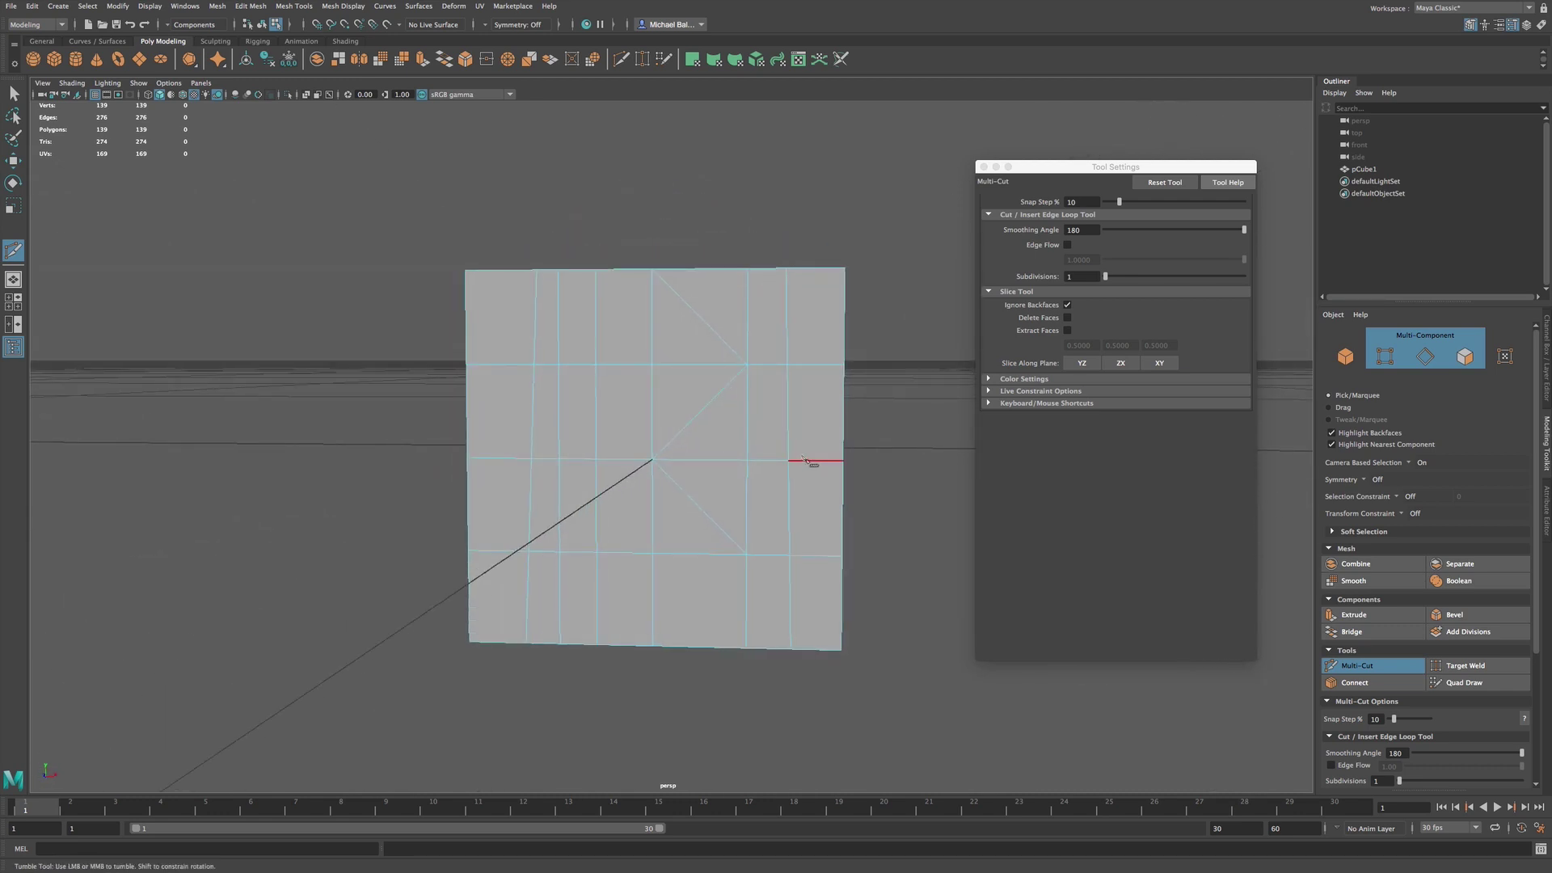
# - Turn off Ignore Backfaces and slice away the cube's right section, leaving it open
pyautogui.click(1068, 306)
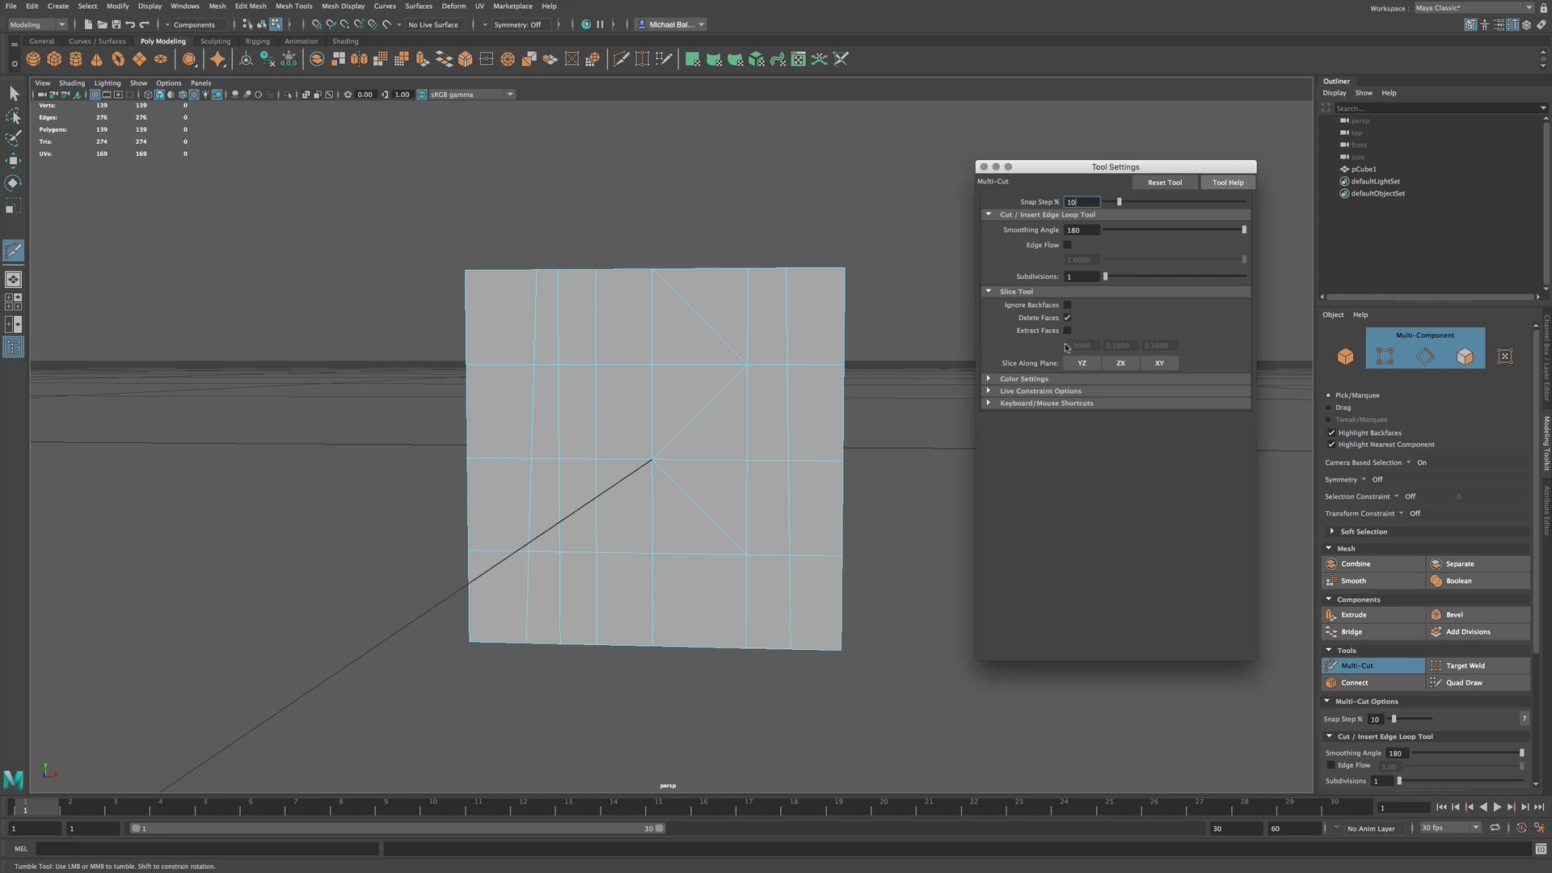
pyautogui.keyDown('alt'); pyautogui.moveTo(822, 423); pyautogui.dragTo(812, 346); pyautogui.keyUp('alt')
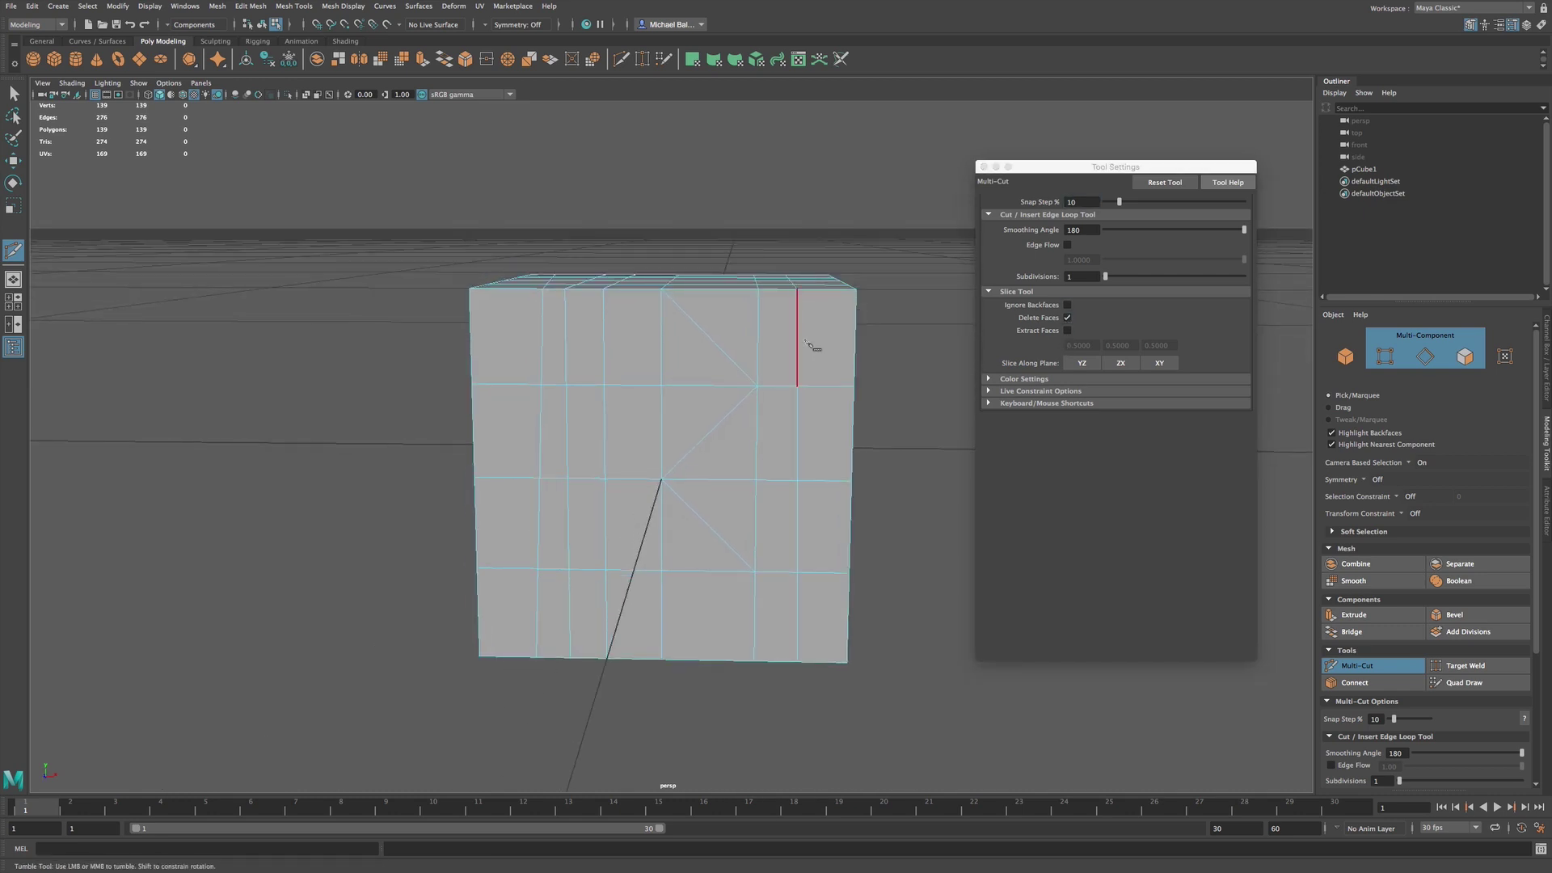
pyautogui.moveTo(838, 667)
pyautogui.mouseDown()
pyautogui.moveTo(816, 702)
pyautogui.moveTo(820, 669)
pyautogui.mouseUp()
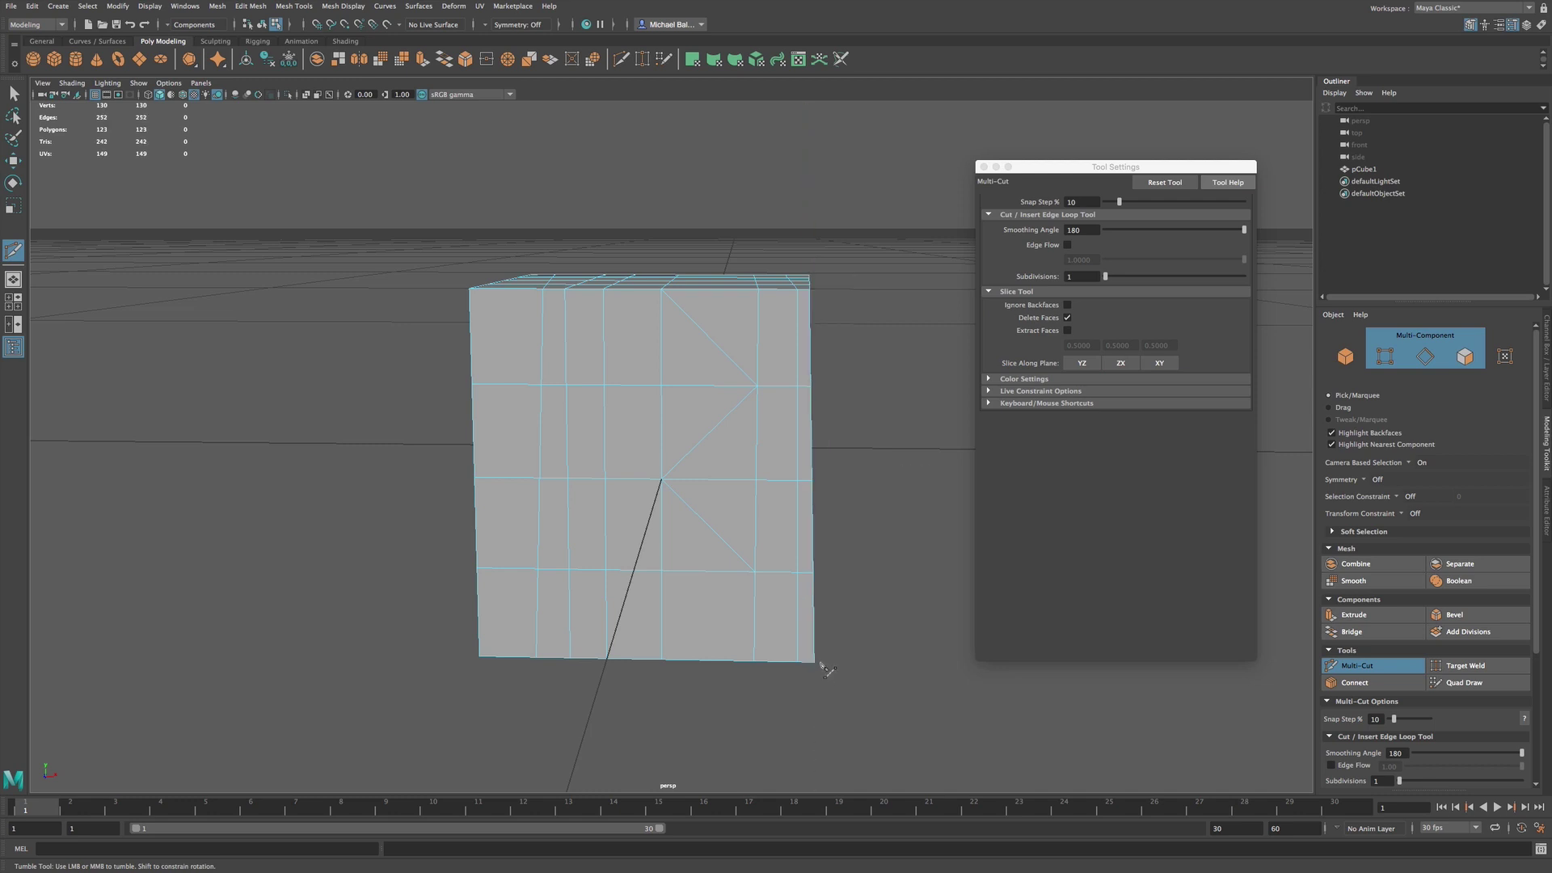
pyautogui.keyDown('alt'); pyautogui.moveTo(800, 323); pyautogui.dragTo(764, 321); pyautogui.keyUp('alt')
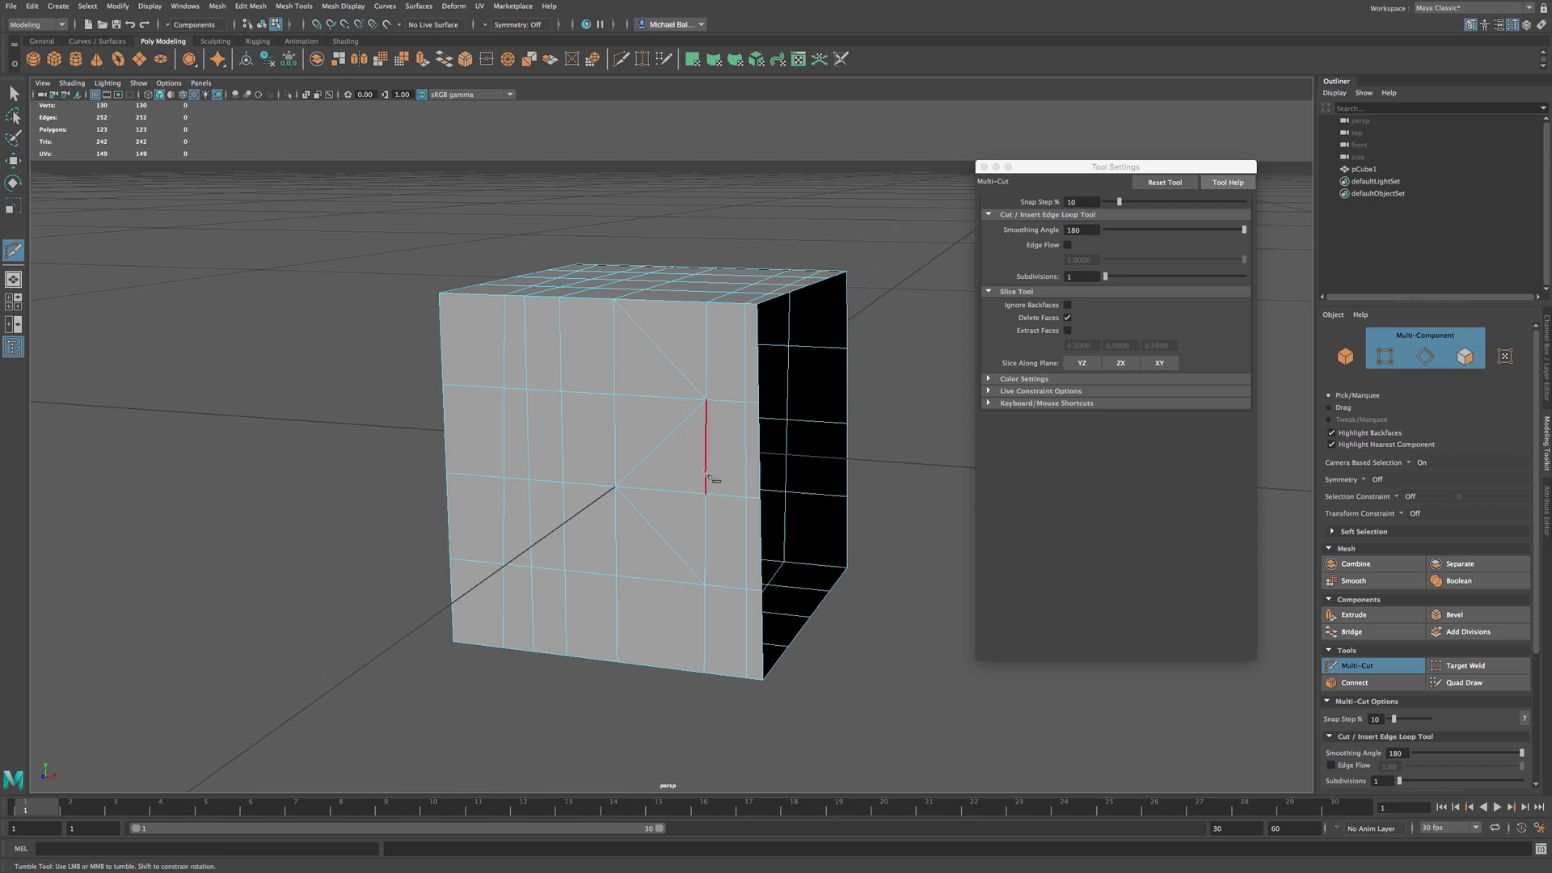
pyautogui.keyDown('alt'); pyautogui.moveTo(719, 473); pyautogui.dragTo(742, 467); pyautogui.keyUp('alt')
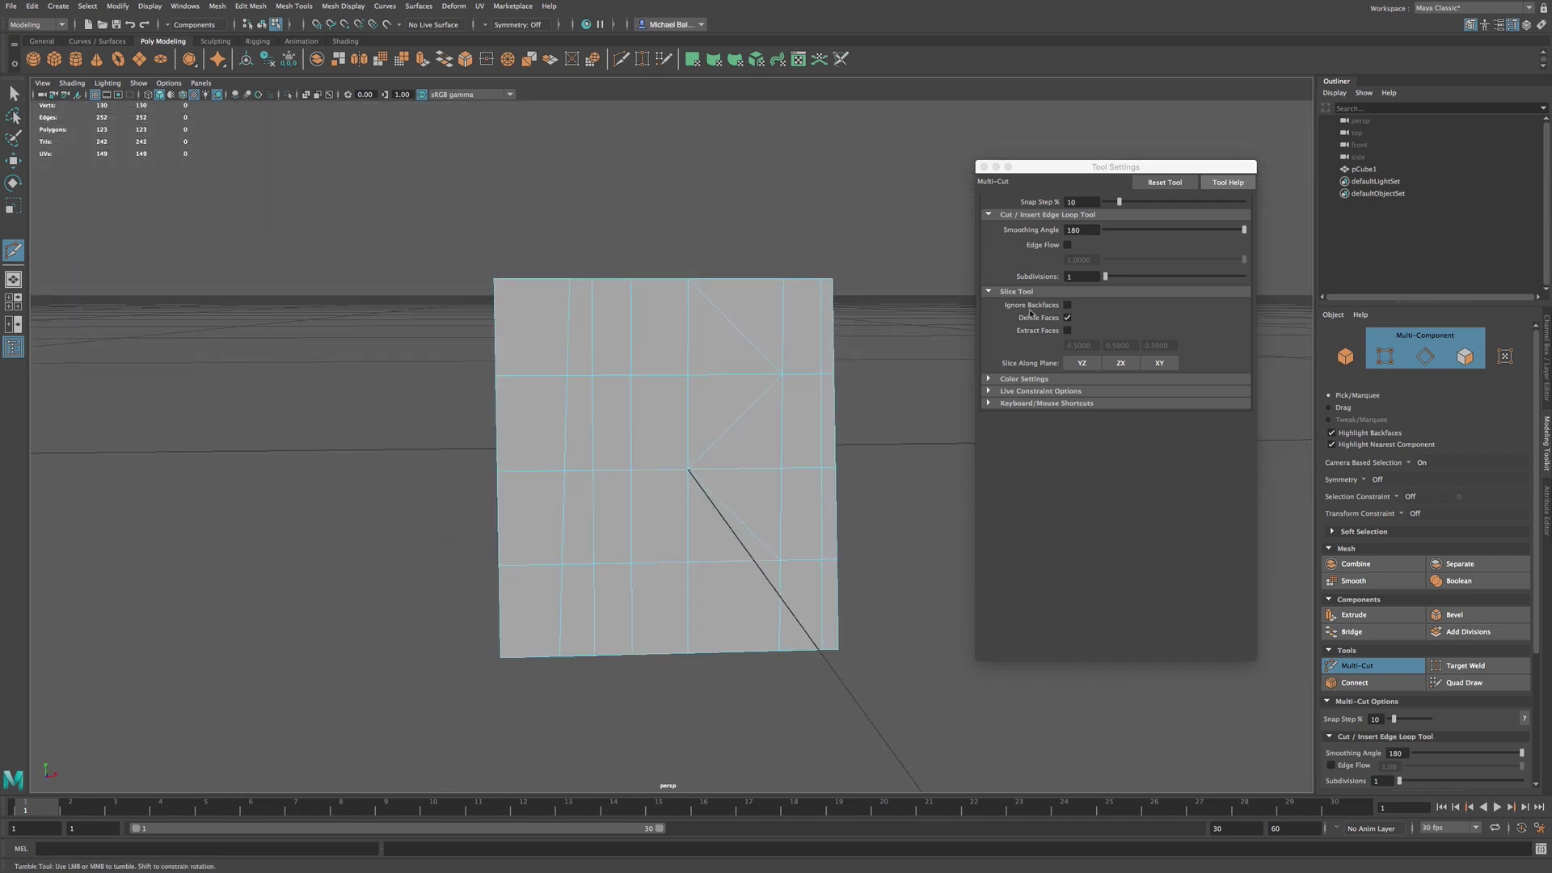
# - Make a second face-deleting slice, then undo it after it leaves only a thin strip
pyautogui.click(1067, 332)
pyautogui.click(1067, 318)
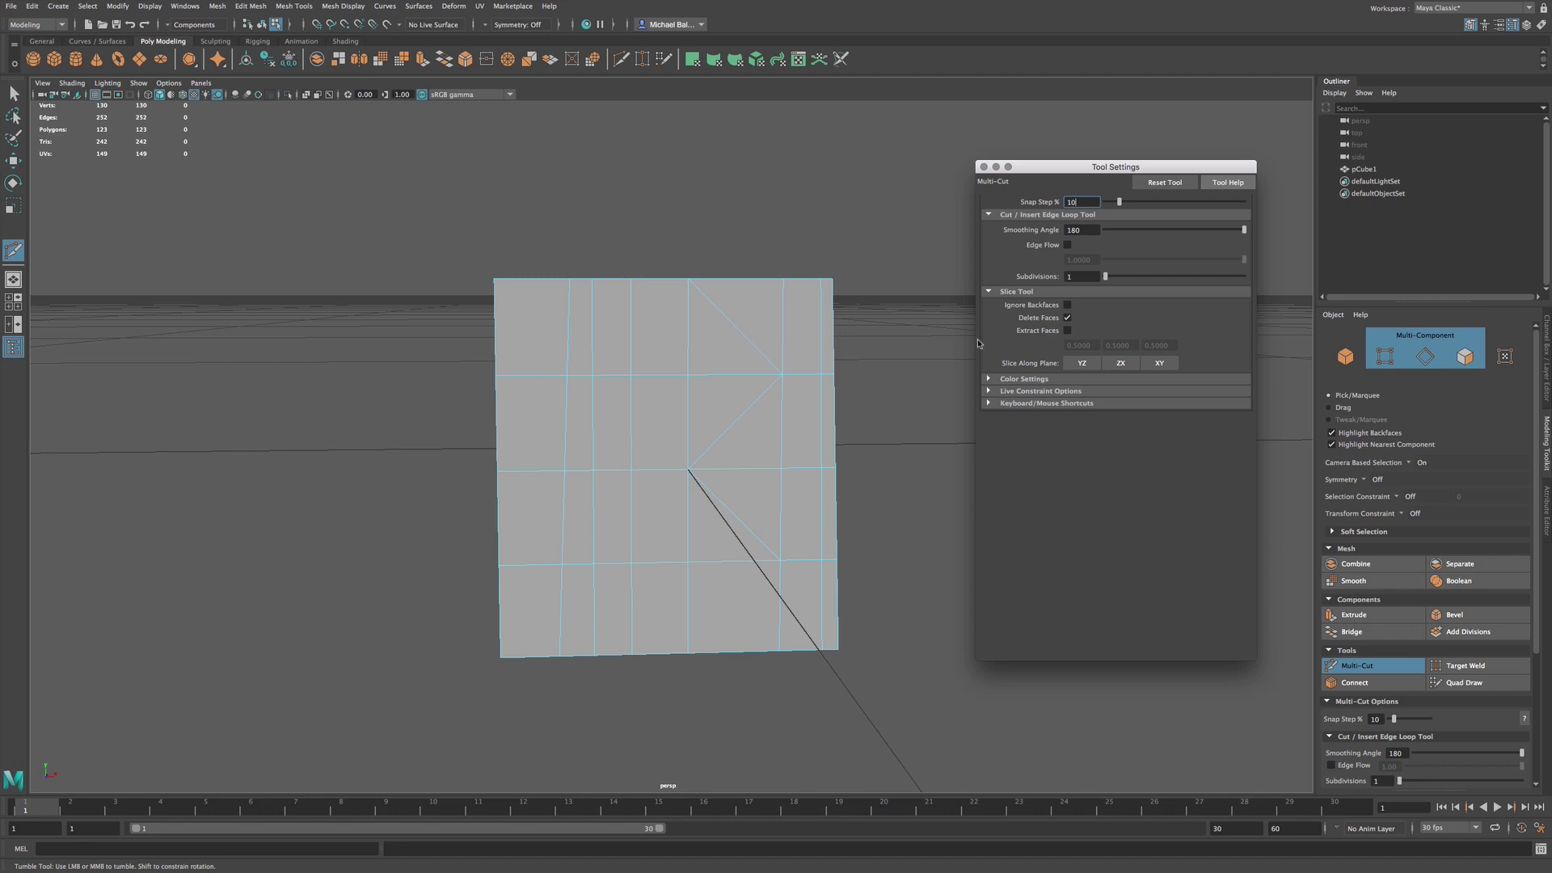
pyautogui.keyDown('alt'); pyautogui.moveTo(544, 318); pyautogui.dragTo(534, 315); pyautogui.keyUp('alt')
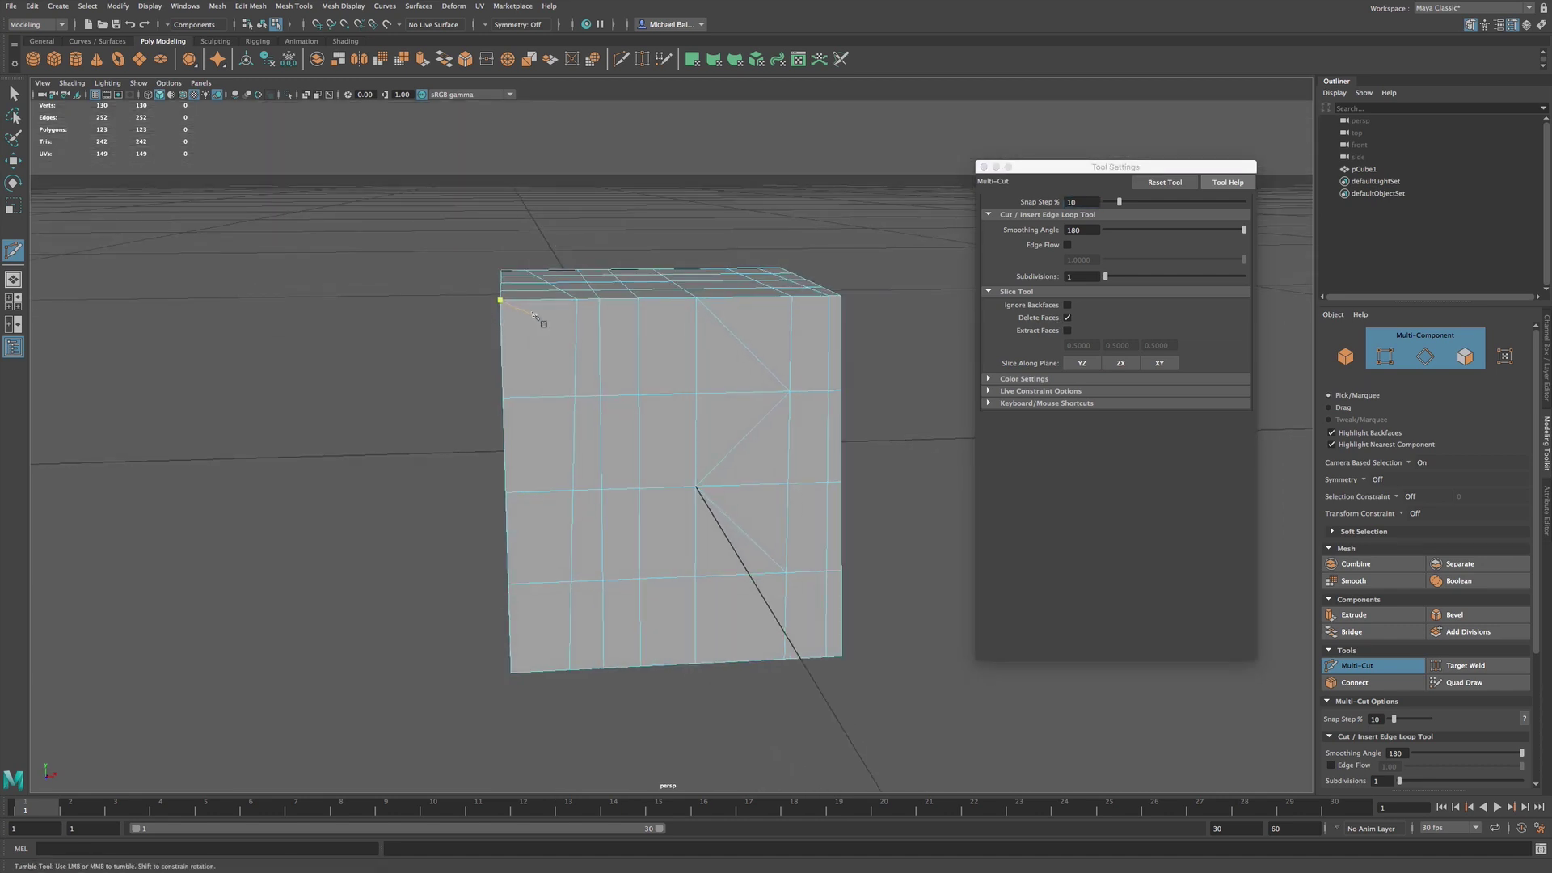
pyautogui.click(543, 699)
pyautogui.press('Return')
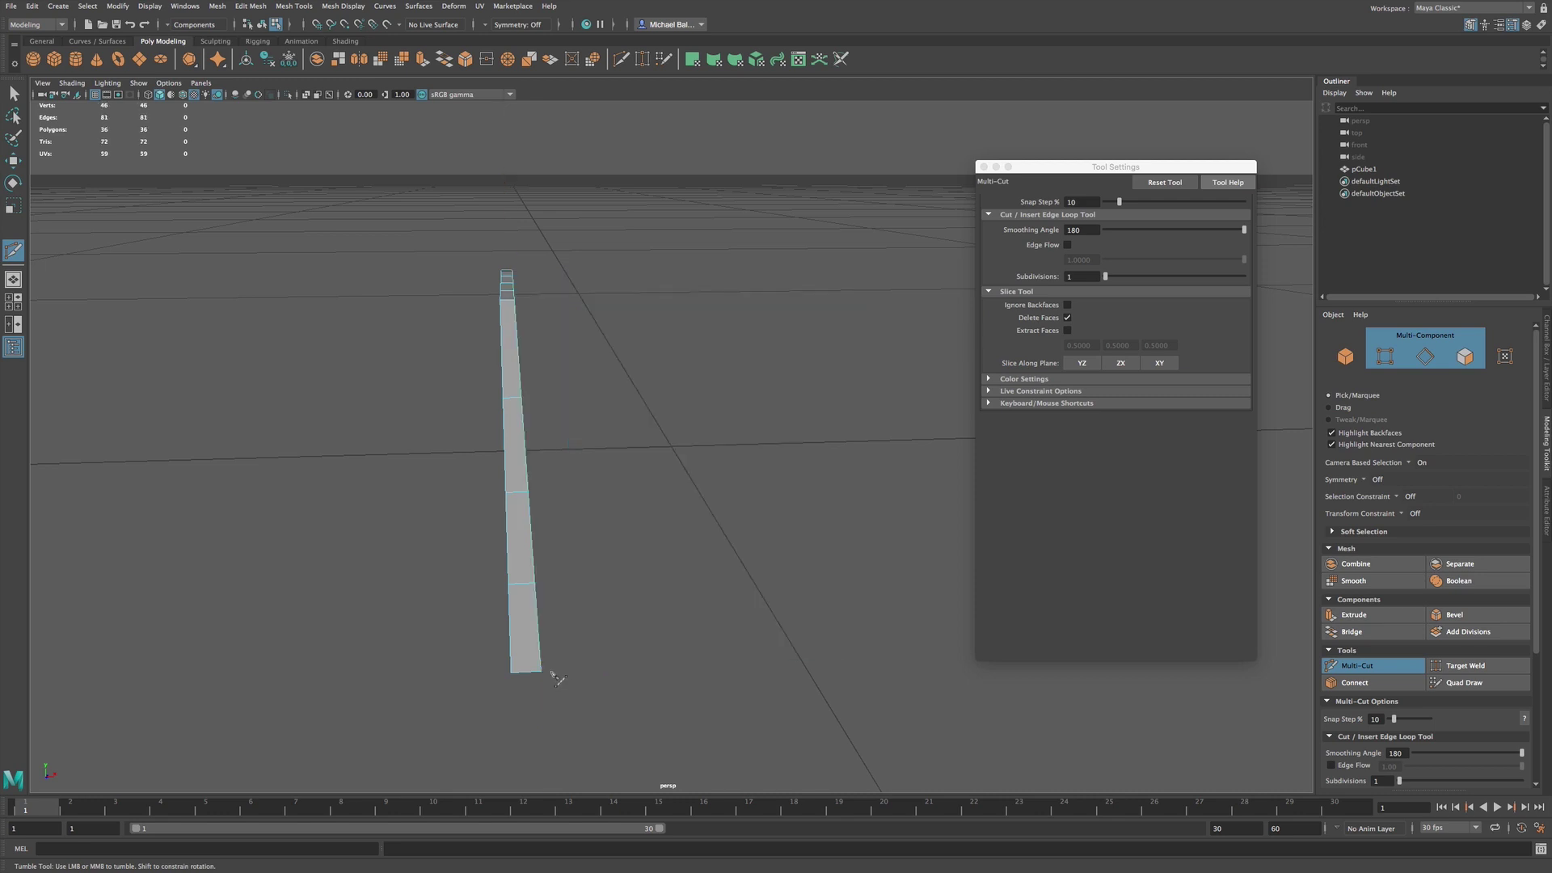
pyautogui.moveTo(488, 460)
pyautogui.keyDown('alt'); pyautogui.mouseDown()
pyautogui.moveTo(463, 453)
pyautogui.moveTo(477, 472)
pyautogui.mouseUp(); pyautogui.keyUp('alt')
pyautogui.hotkey('ctrl', 'z')
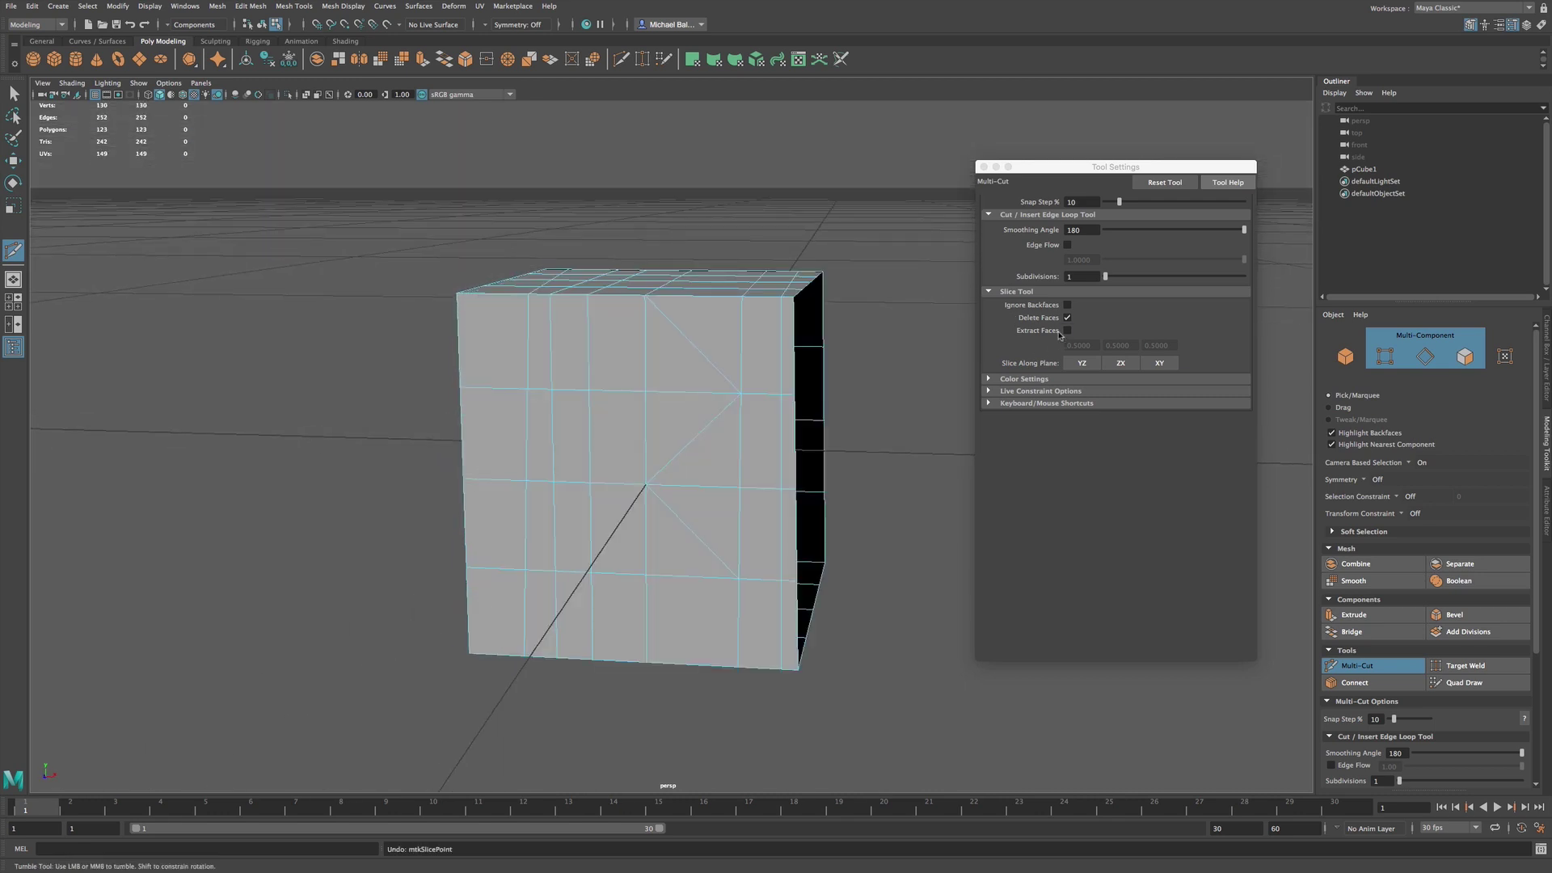
# - Switch from Delete Faces to Extract Faces and slice a thin slab off the cube
pyautogui.click(1067, 318)
pyautogui.click(1068, 331)
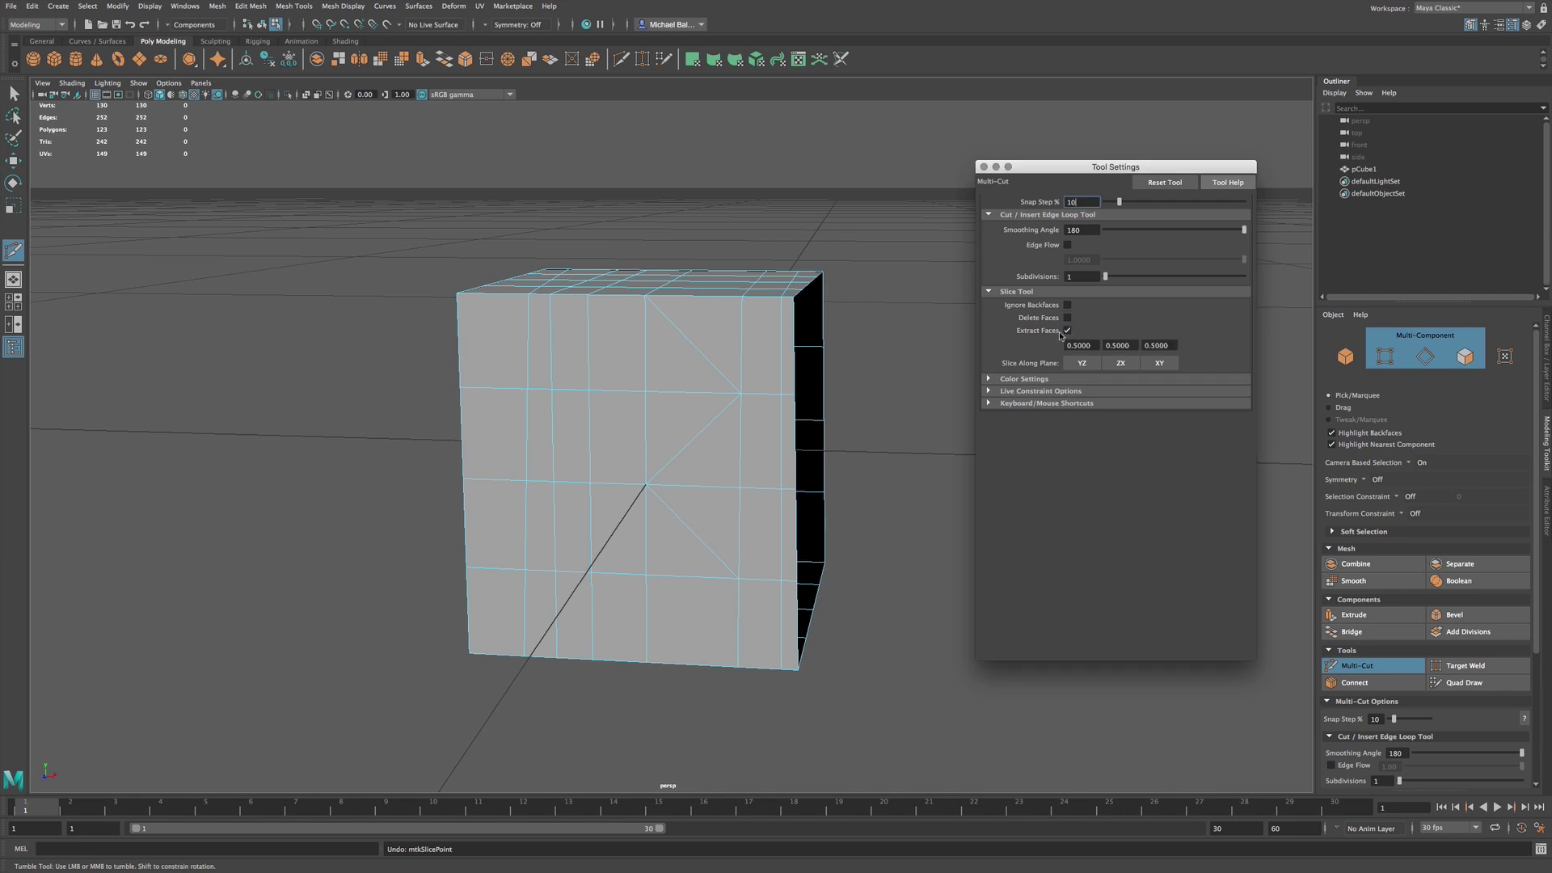
pyautogui.keyDown('alt'); pyautogui.moveTo(577, 444); pyautogui.dragTo(524, 239); pyautogui.keyUp('alt')
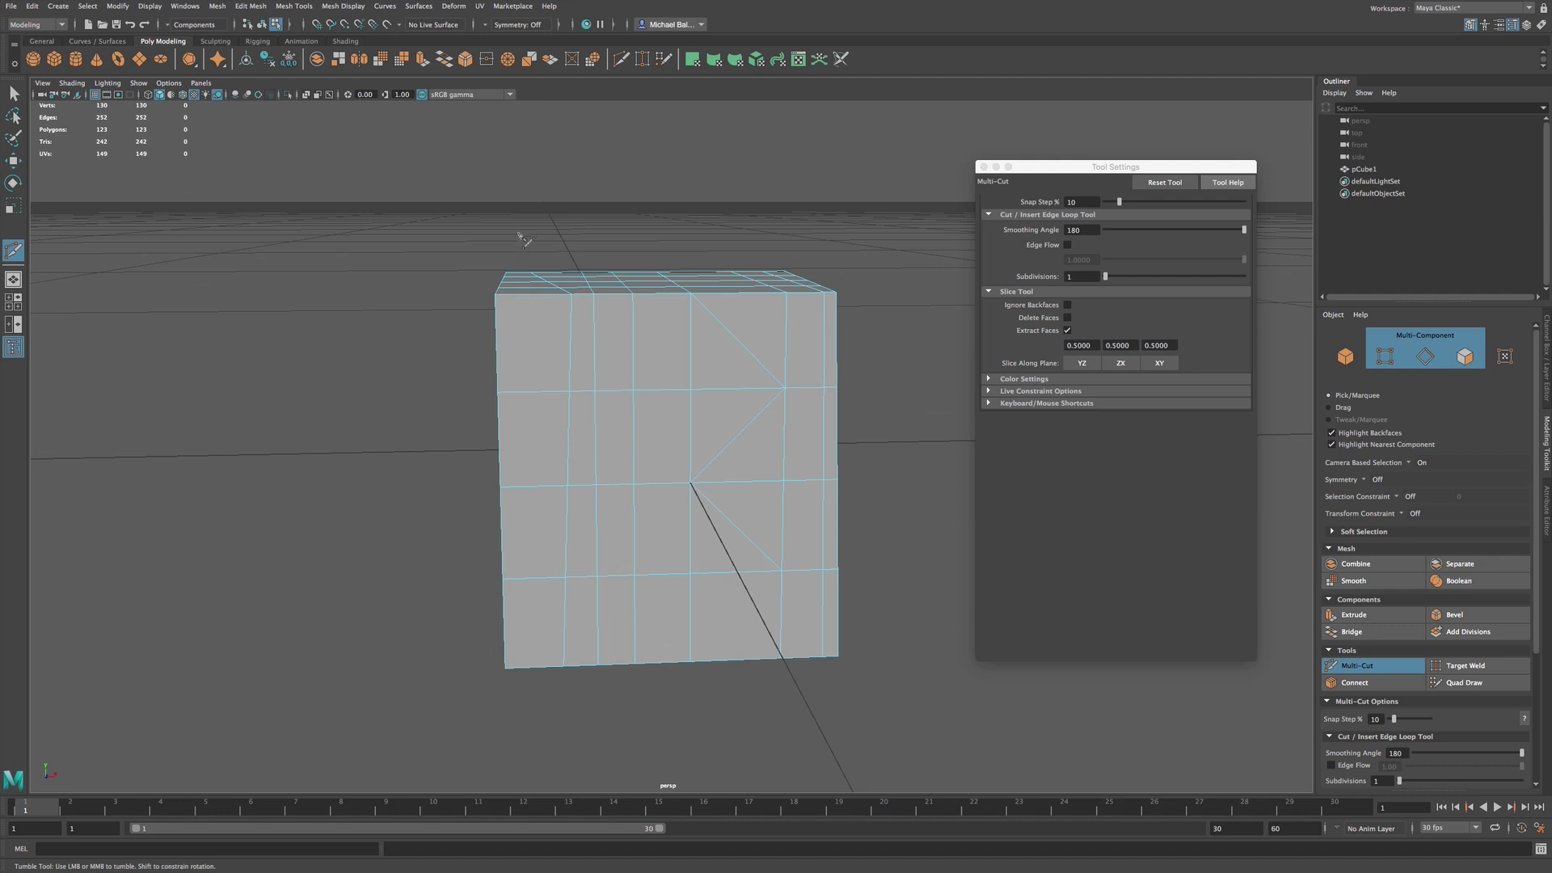
pyautogui.click(542, 695)
pyautogui.press('Return')
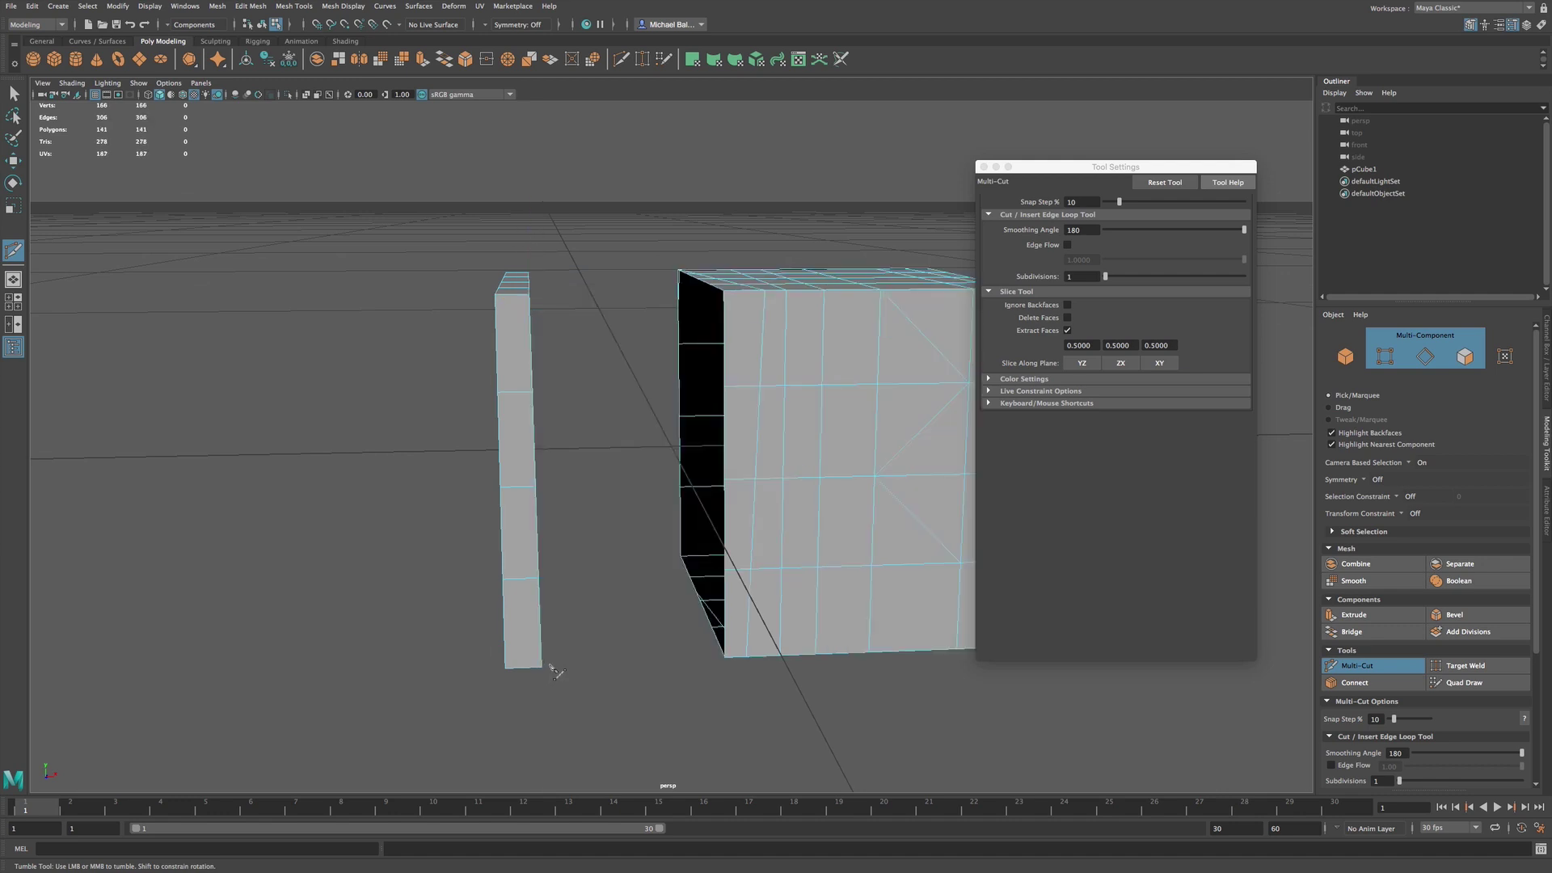
pyautogui.keyDown('alt'); pyautogui.moveTo(518, 411); pyautogui.dragTo(574, 421); pyautogui.keyUp('alt')
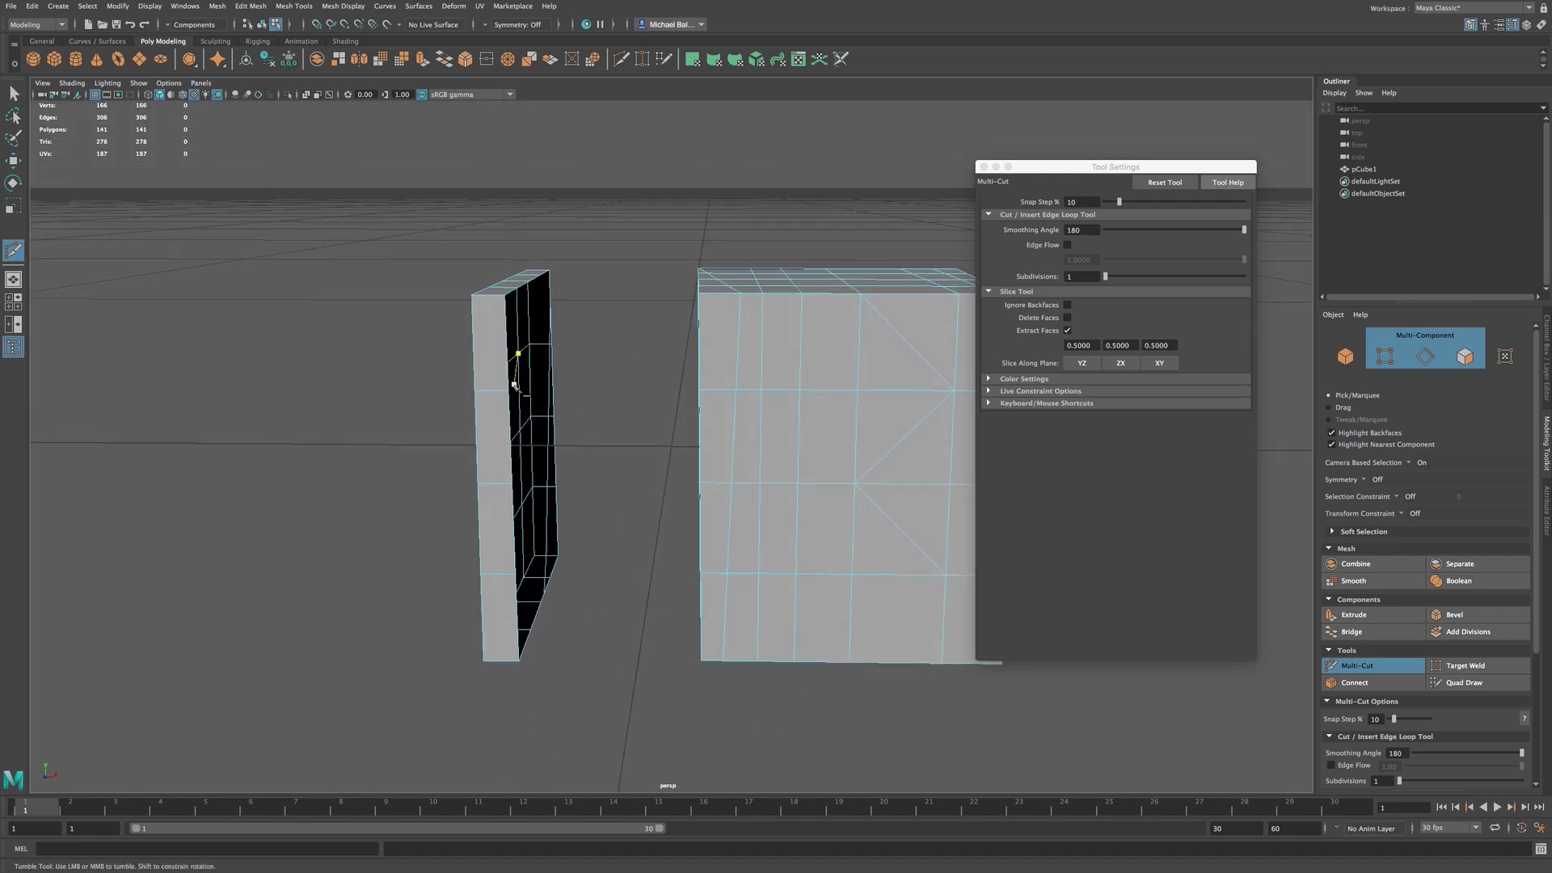
pyautogui.keyDown('alt'); pyautogui.moveTo(522, 372); pyautogui.dragTo(497, 388); pyautogui.keyUp('alt')
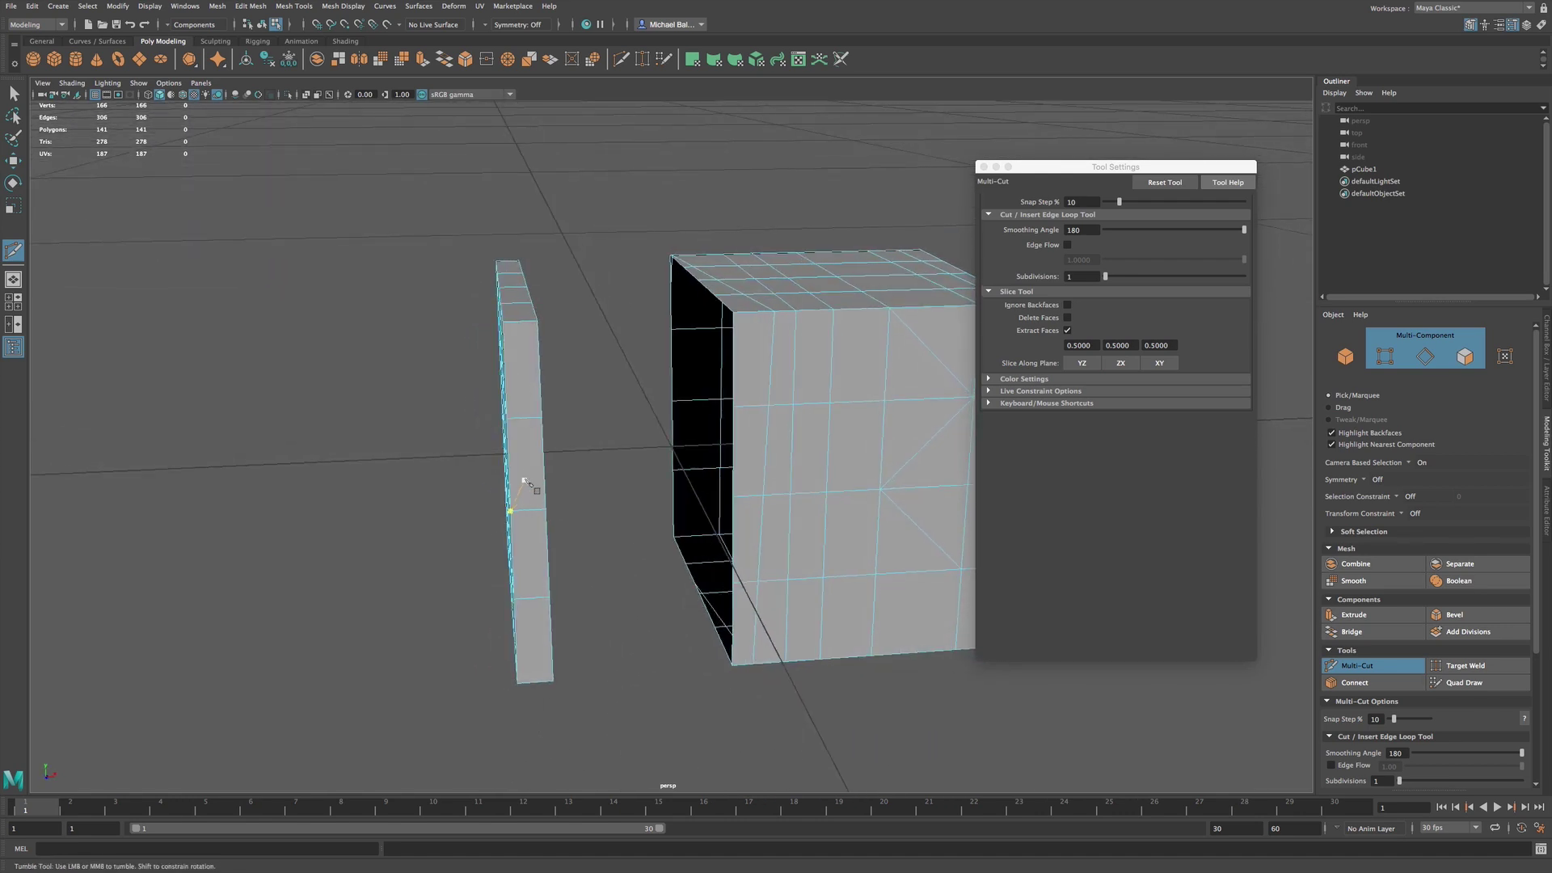
pyautogui.keyDown('alt'); pyautogui.moveTo(526, 487); pyautogui.dragTo(524, 490); pyautogui.keyUp('alt')
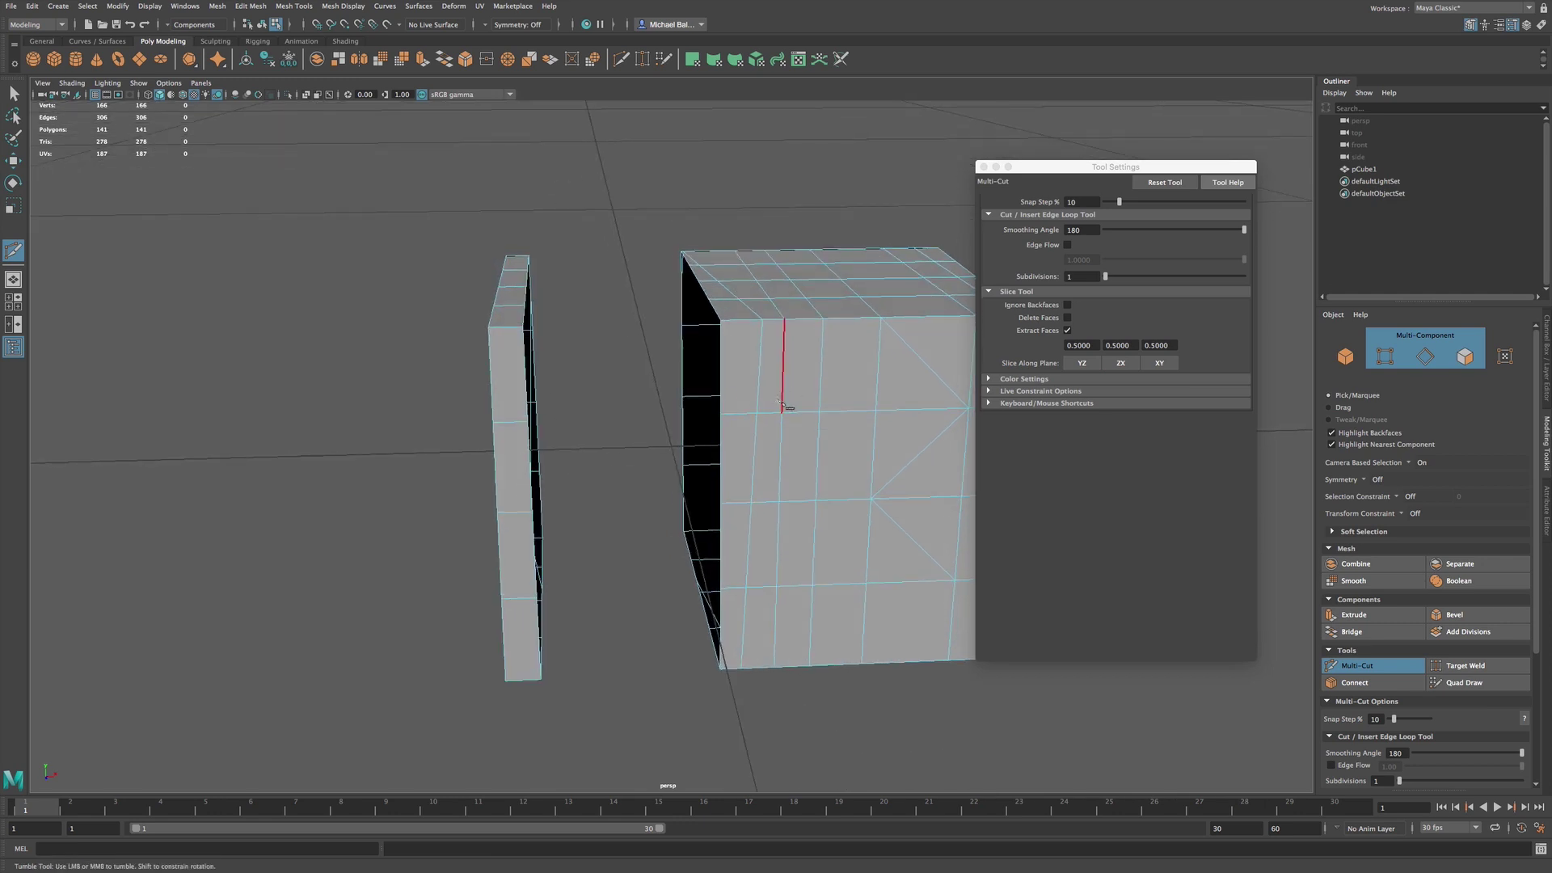
# - Switch the cube to face selection mode through the marking menu
pyautogui.moveTo(781, 402)
pyautogui.keyDown('alt'); pyautogui.mouseDown()
pyautogui.moveTo(790, 381)
pyautogui.moveTo(787, 399)
pyautogui.mouseUp(); pyautogui.keyUp('alt')
pyautogui.click(791, 324)
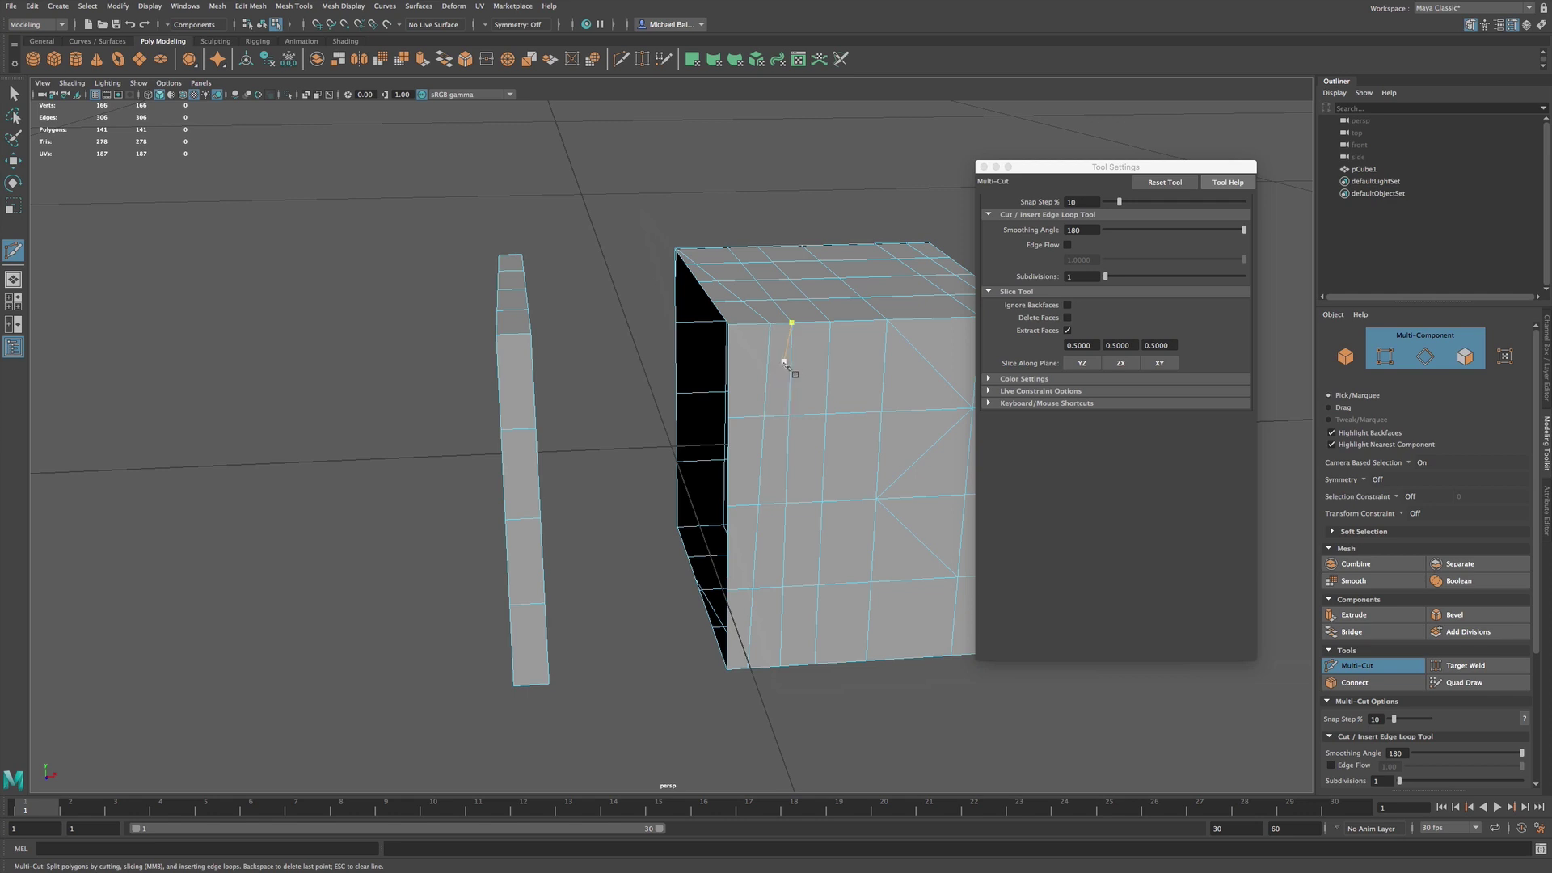
pyautogui.moveTo(784, 361); pyautogui.dragTo(819, 346, button='right')
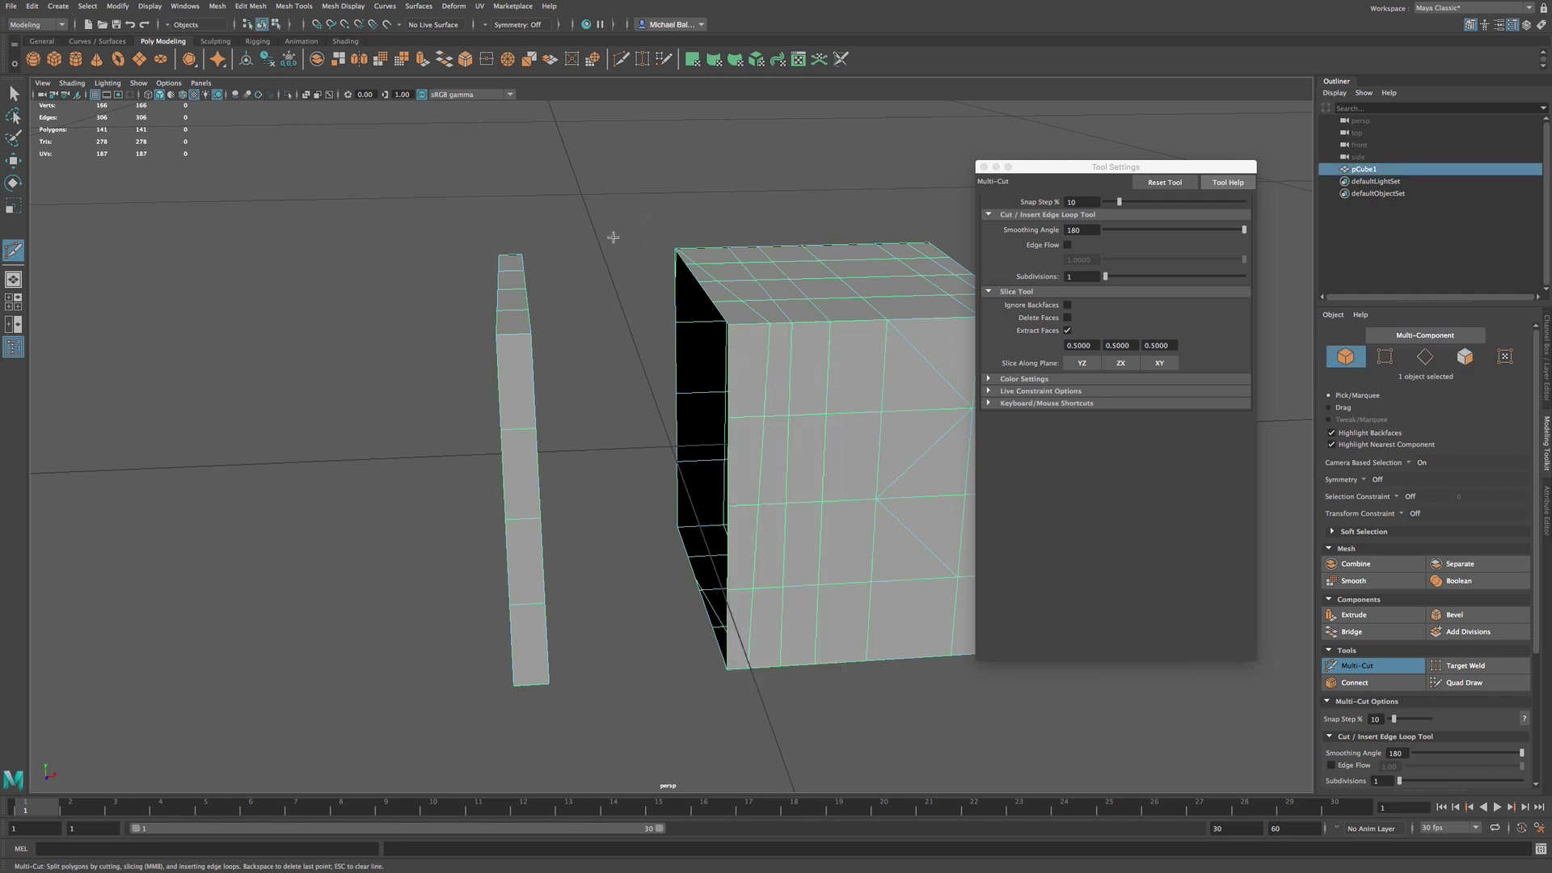
pyautogui.keyDown('alt'); pyautogui.moveTo(789, 441); pyautogui.dragTo(784, 438); pyautogui.keyUp('alt')
pyautogui.moveTo(784, 438); pyautogui.dragTo(783, 472, button='right')
pyautogui.keyDown('alt'); pyautogui.moveTo(798, 443); pyautogui.dragTo(687, 462); pyautogui.keyUp('alt')
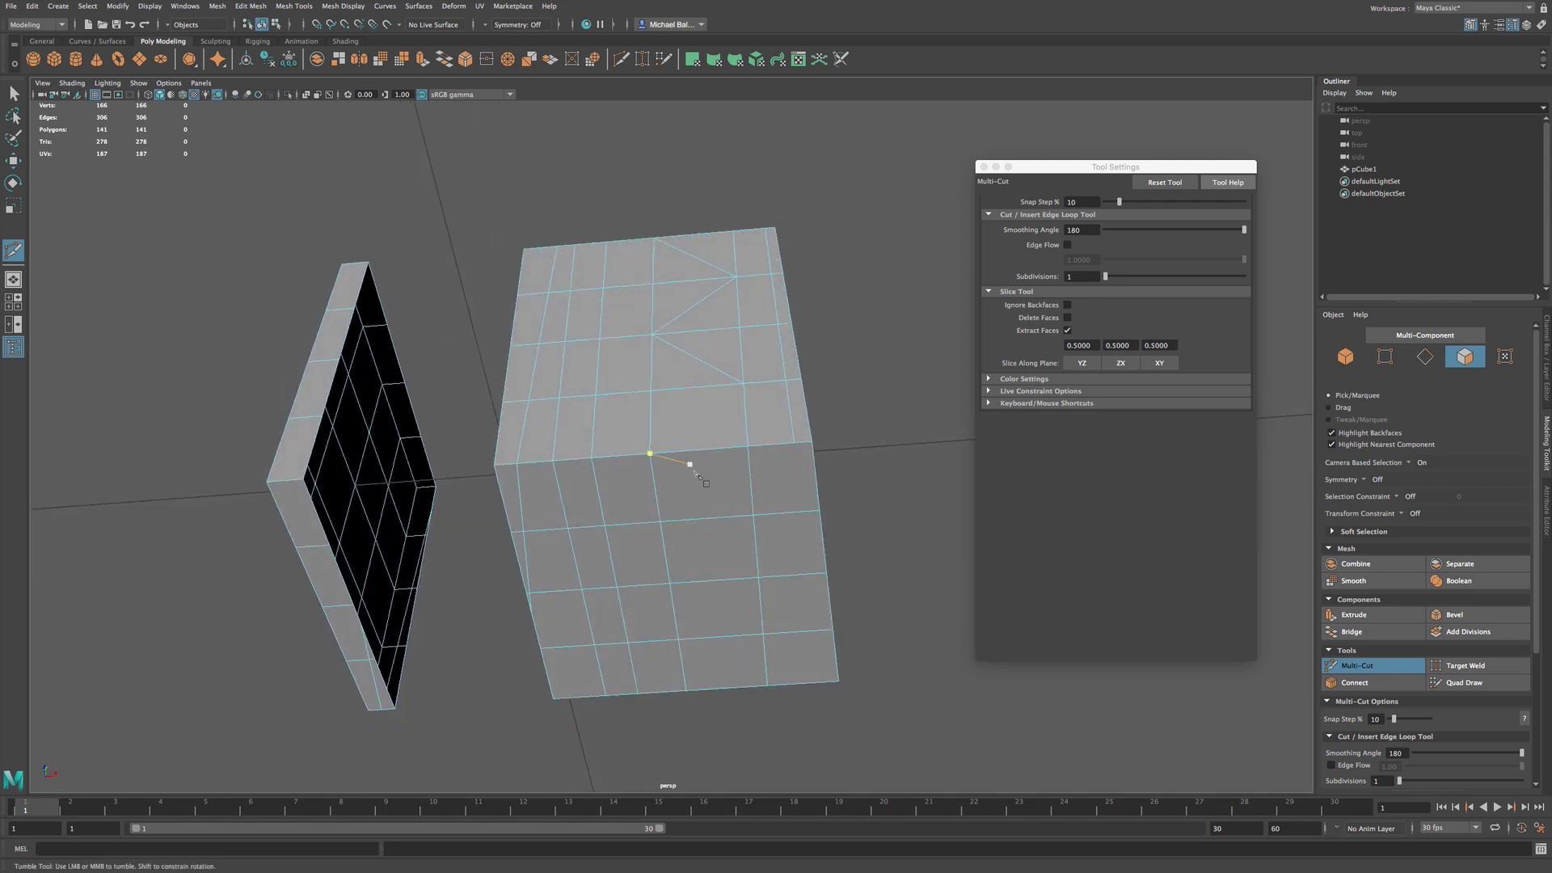
# - Reset the Multi-Cut tool to defaults and start a cut on the cube's front top edge, removing the extra second point
pyautogui.click(653, 459)
pyautogui.click(1165, 182)
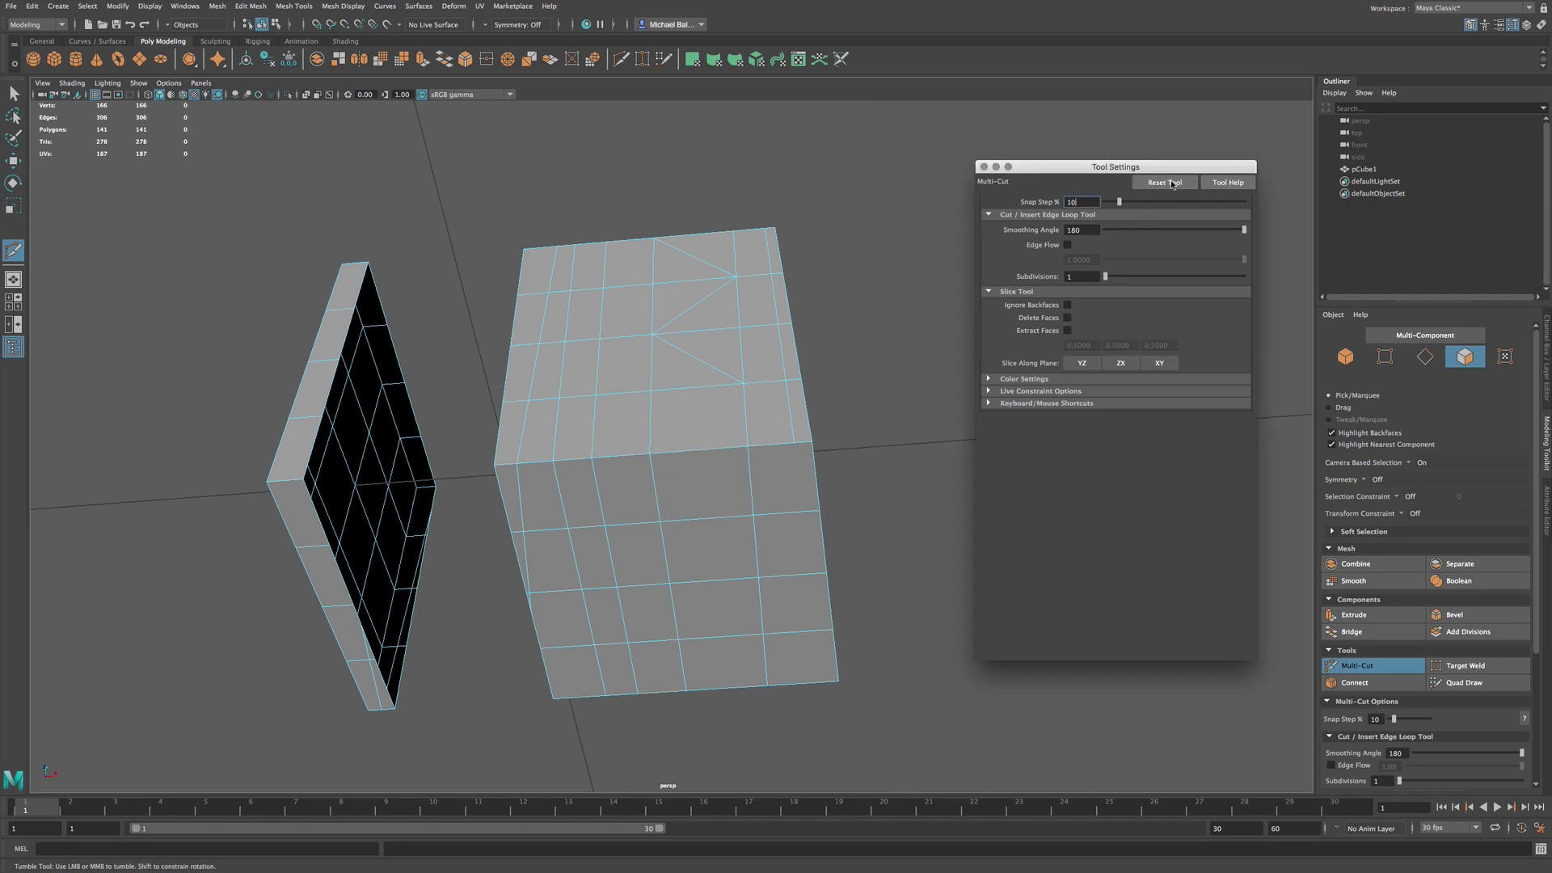
pyautogui.click(650, 454)
pyautogui.click(650, 453)
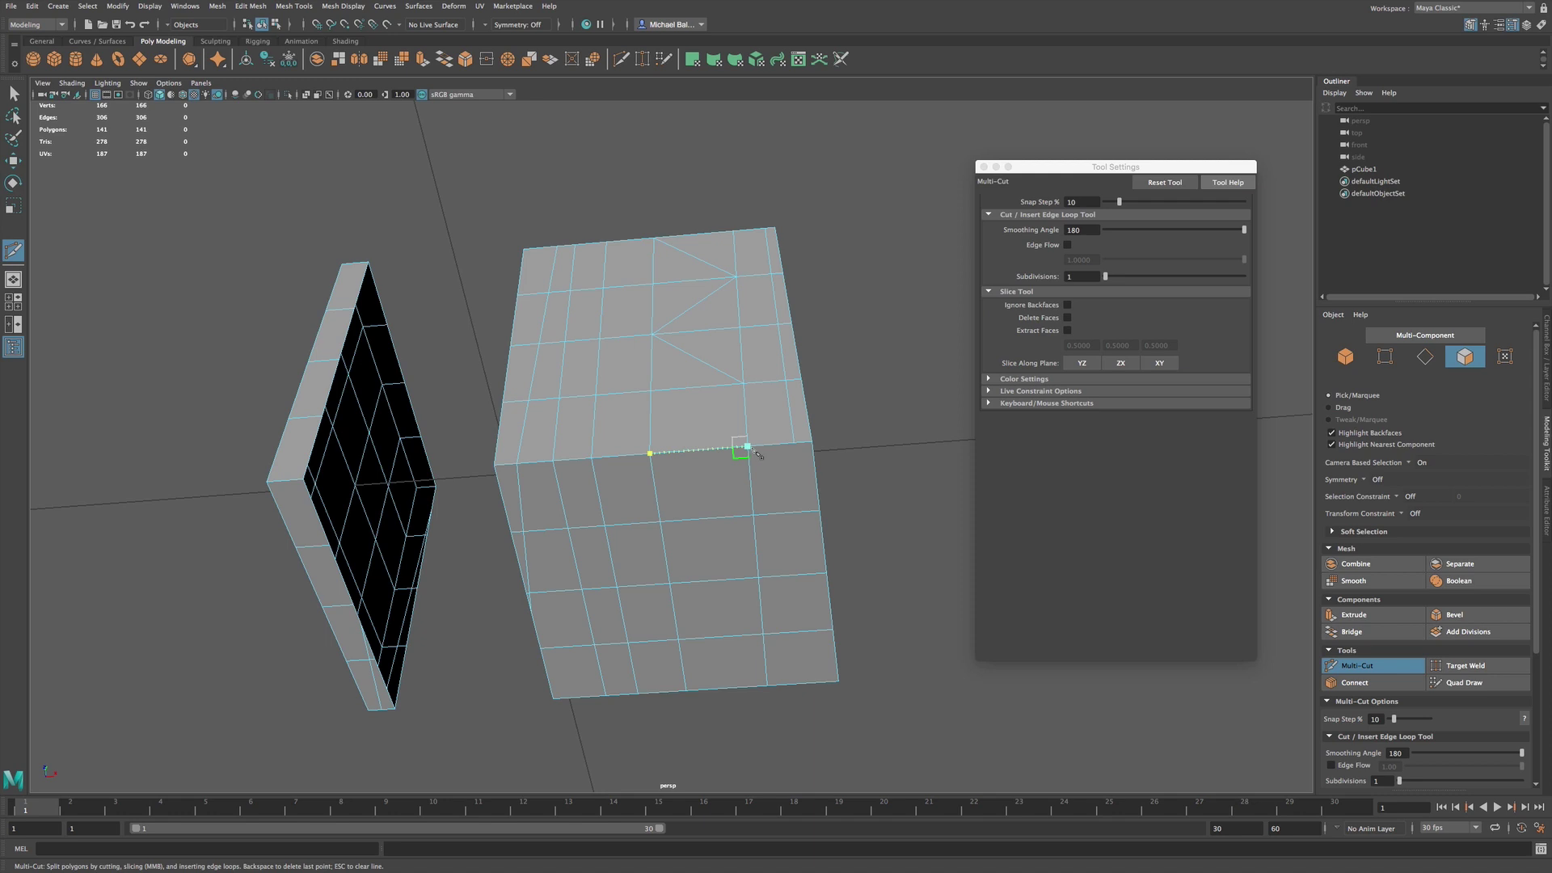
pyautogui.click(750, 516)
pyautogui.press('BackSpace')
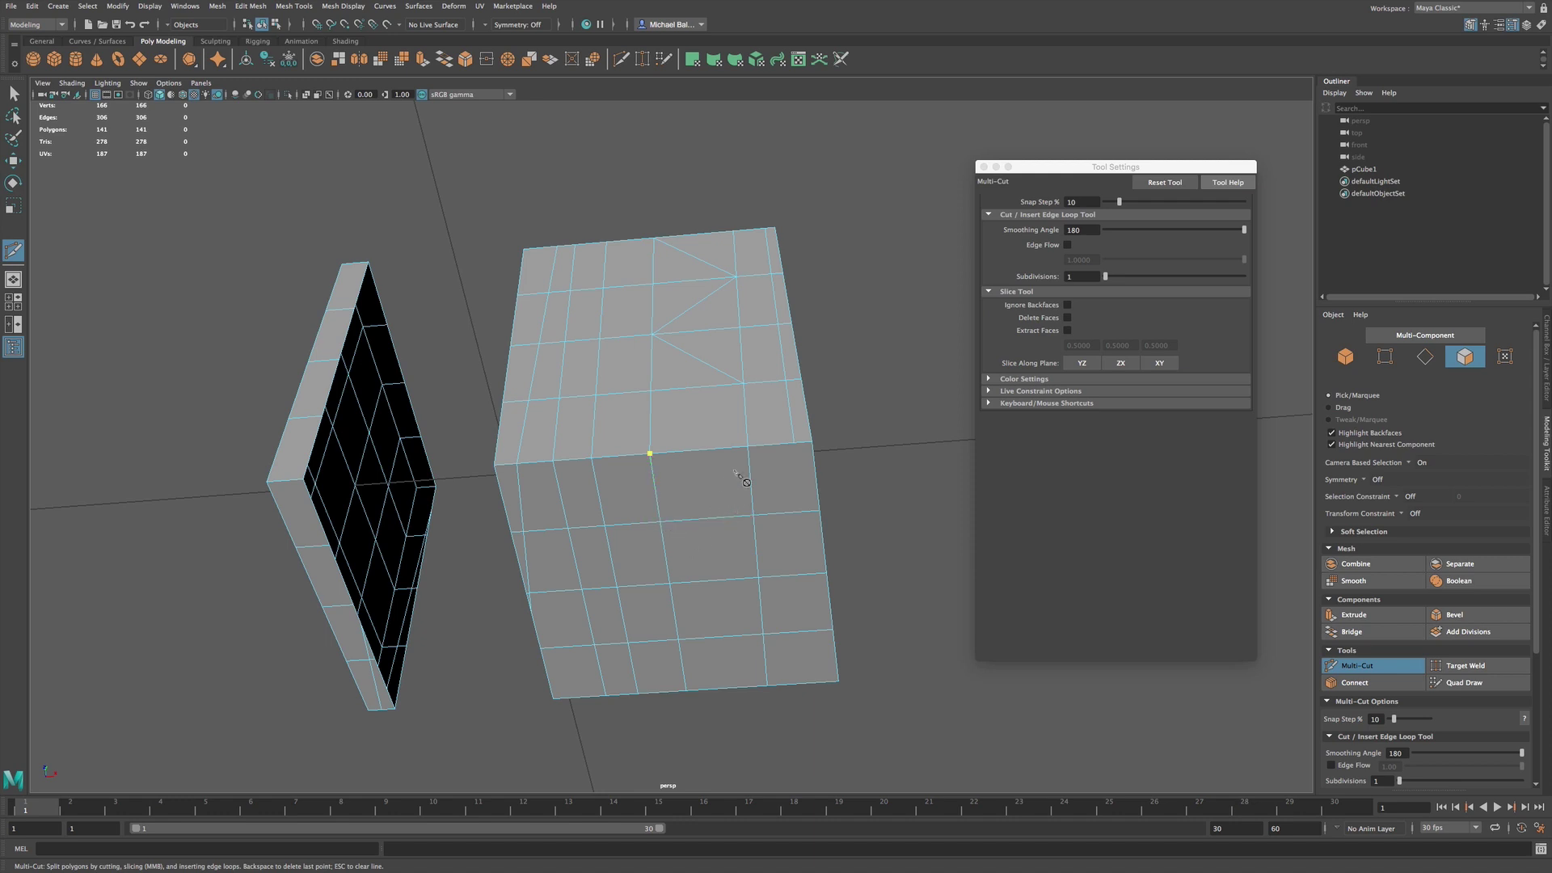